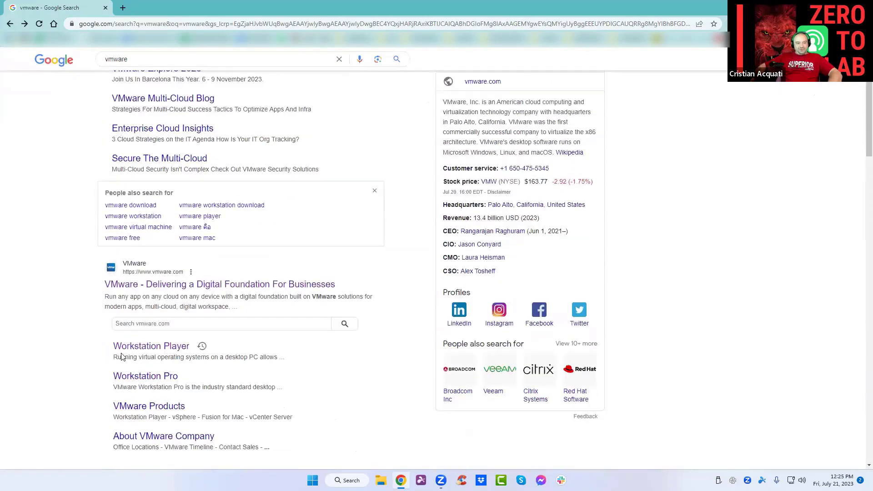
# Download the Workstation Player 17.0.2 Windows 64-bit installer (577 MB) from Customer Connect.
pyautogui.click(155, 348)
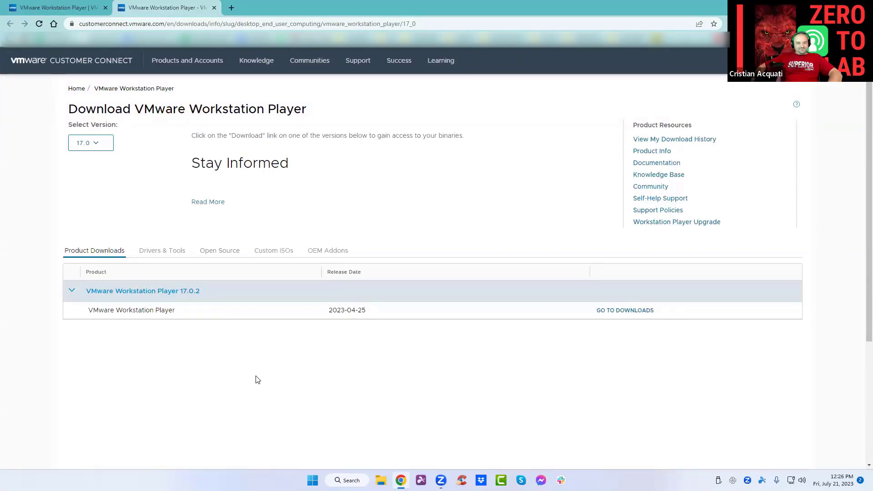
pyautogui.click(640, 313)
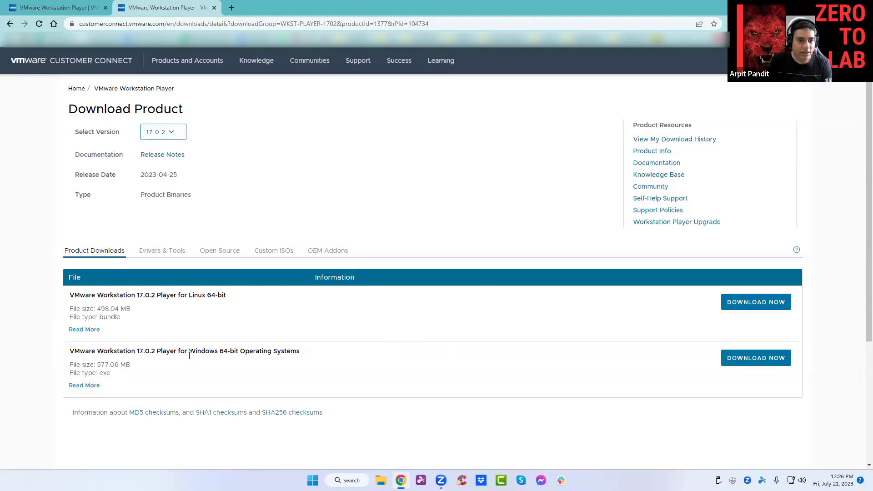
pyautogui.click(773, 359)
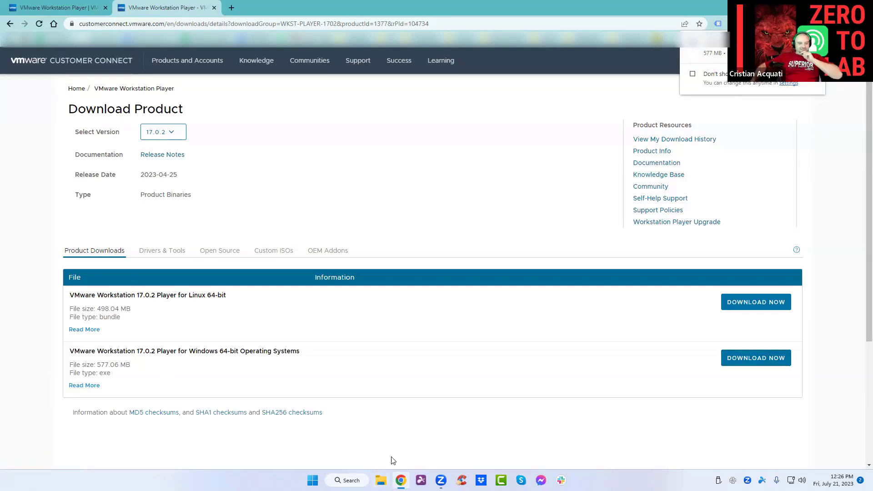
# Run the VMware-player-full-17.0.2-21581411 installer from the Downloads folder, then move Explorer aside.
pyautogui.click(381, 480)
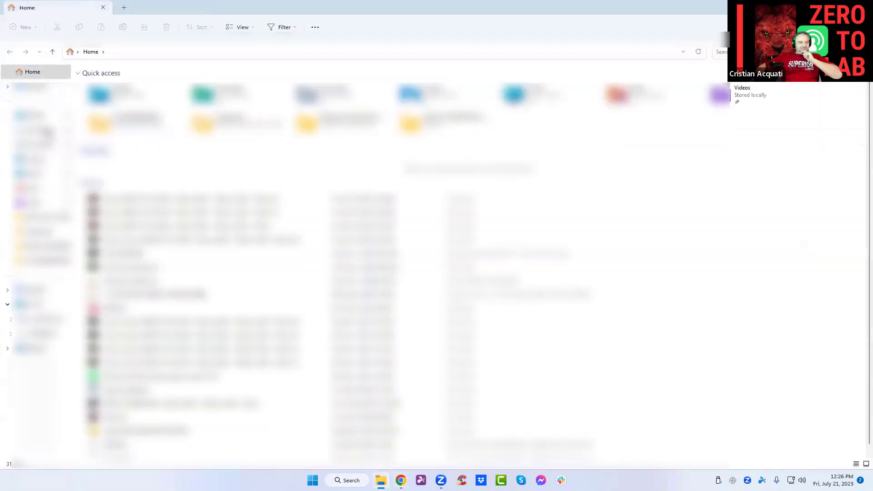
pyautogui.click(45, 131)
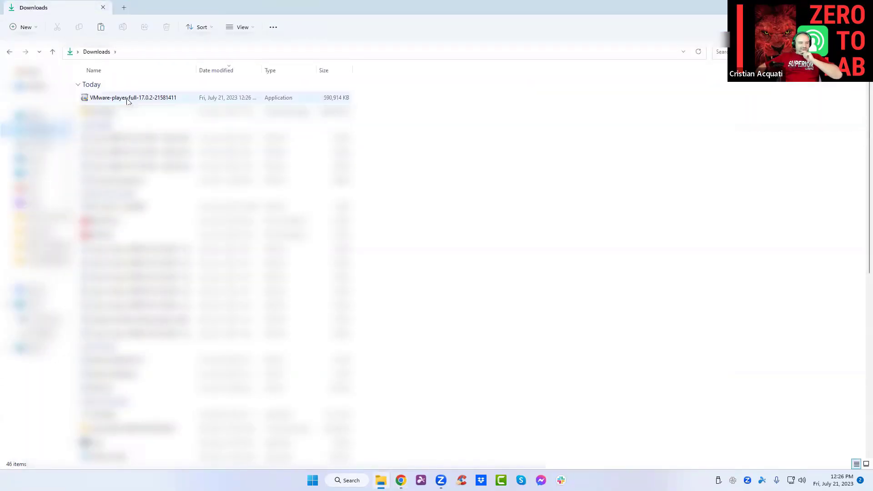
pyautogui.doubleClick(127, 101)
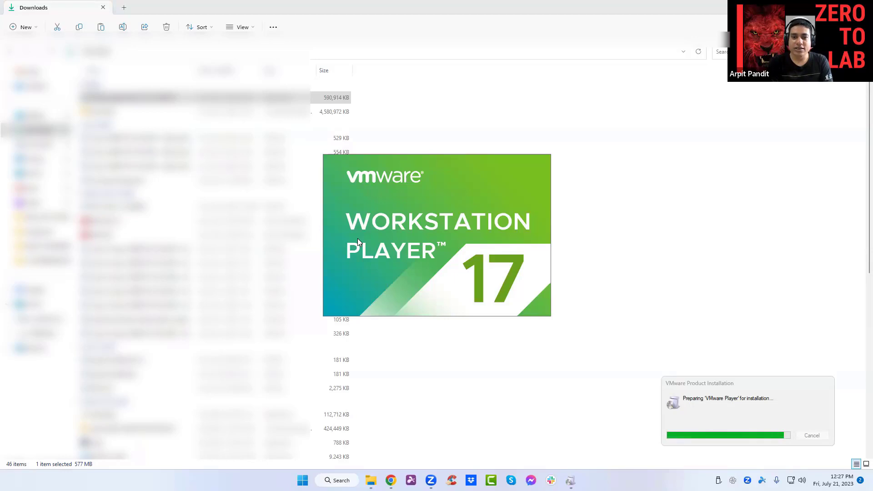
pyautogui.hotkey('alt', 'Tab')
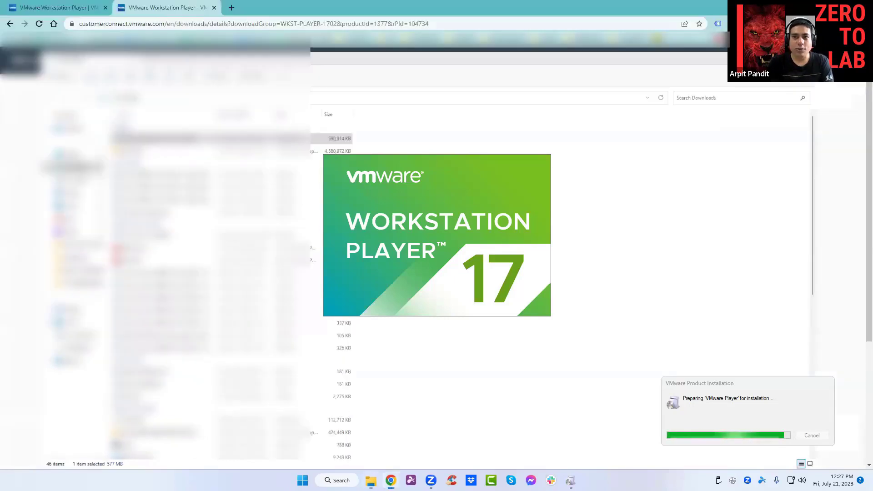
# Show the desktop and move a file icon beside the EVE-NG installer while setup prepares.
pyautogui.press('super+d')
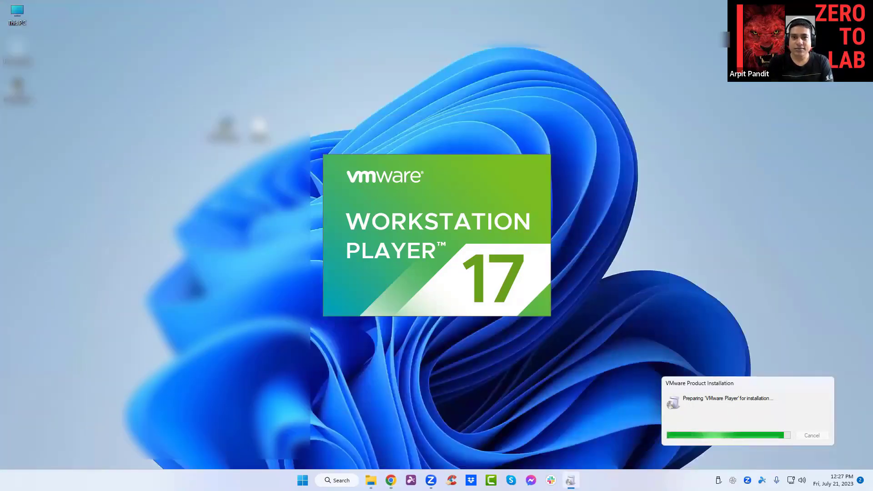
pyautogui.moveTo(260, 131); pyautogui.dragTo(115, 174)
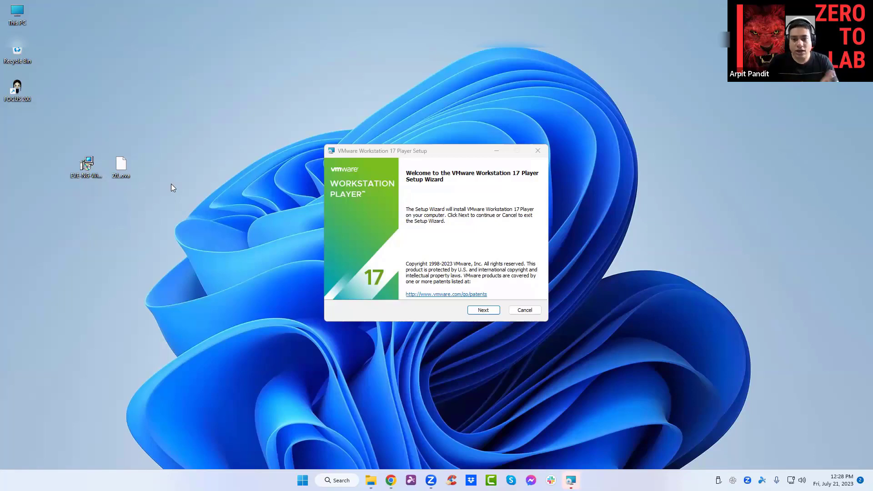
# Accept the licence, add the Enhanced Keyboard Driver, keep default settings and shortcuts, and install Player 17.
pyautogui.click(495, 310)
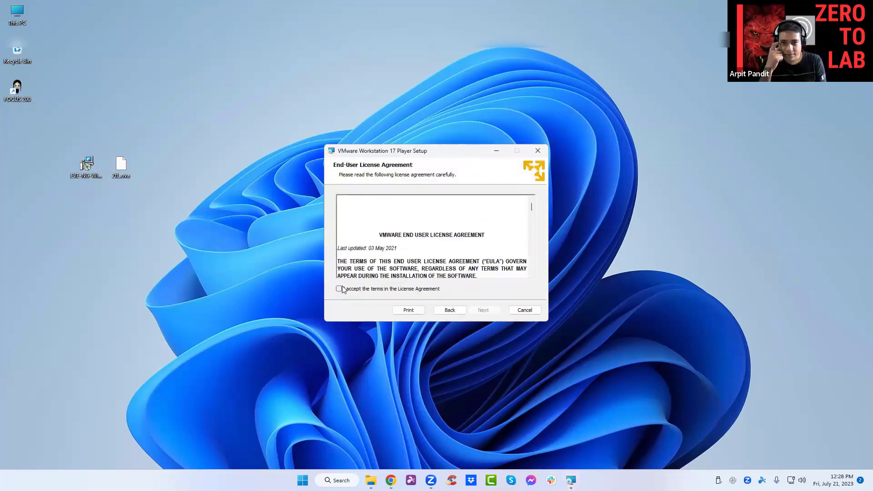
pyautogui.click(338, 289)
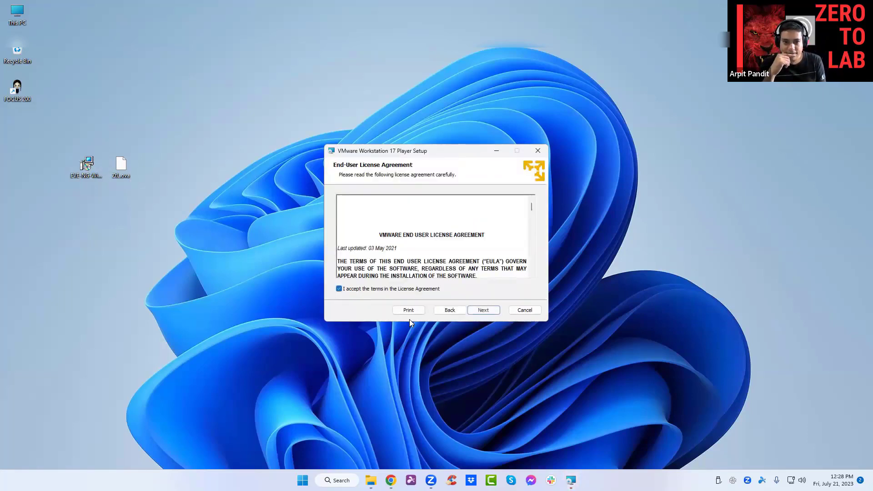
pyautogui.click(482, 311)
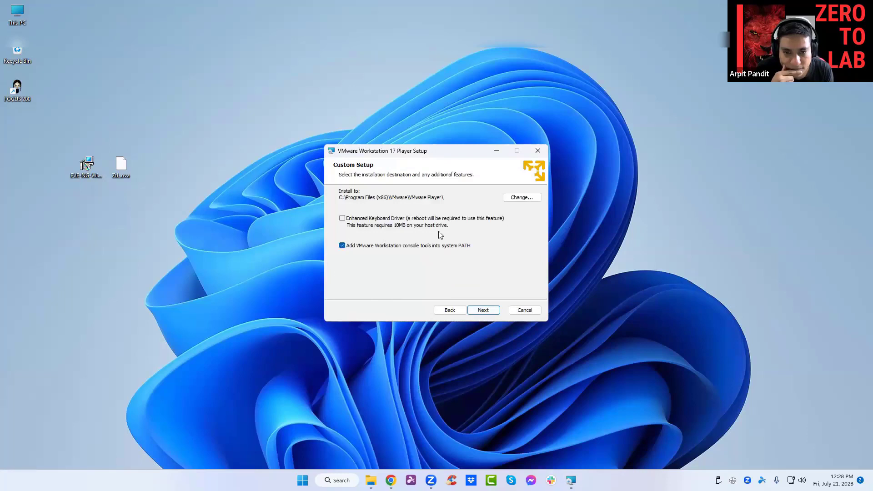
pyautogui.click(343, 219)
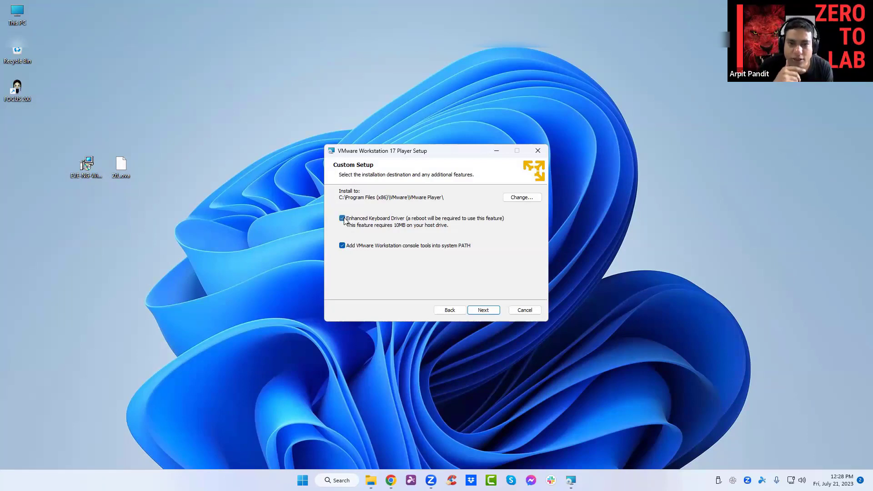
pyautogui.click(485, 310)
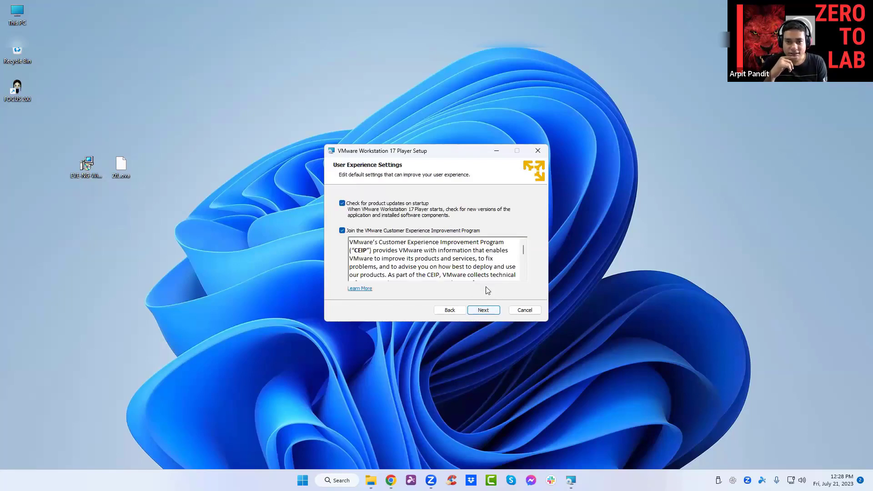
pyautogui.click(491, 310)
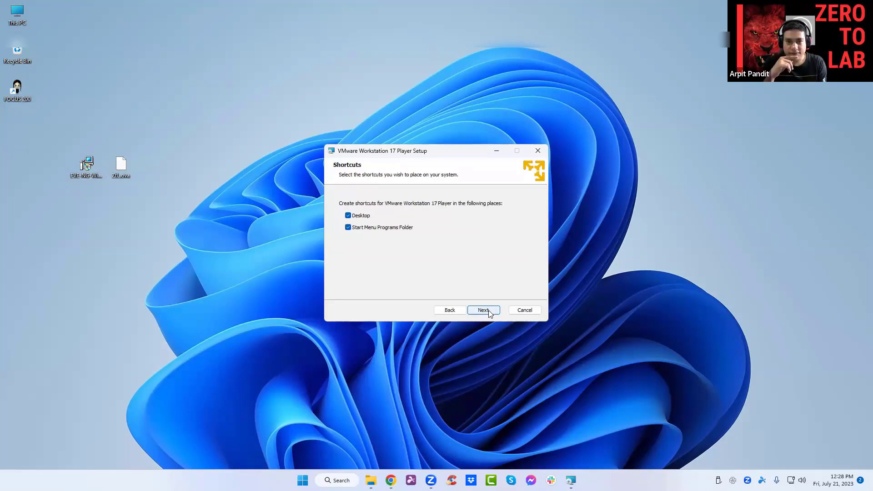
pyautogui.click(484, 310)
pyautogui.click(489, 311)
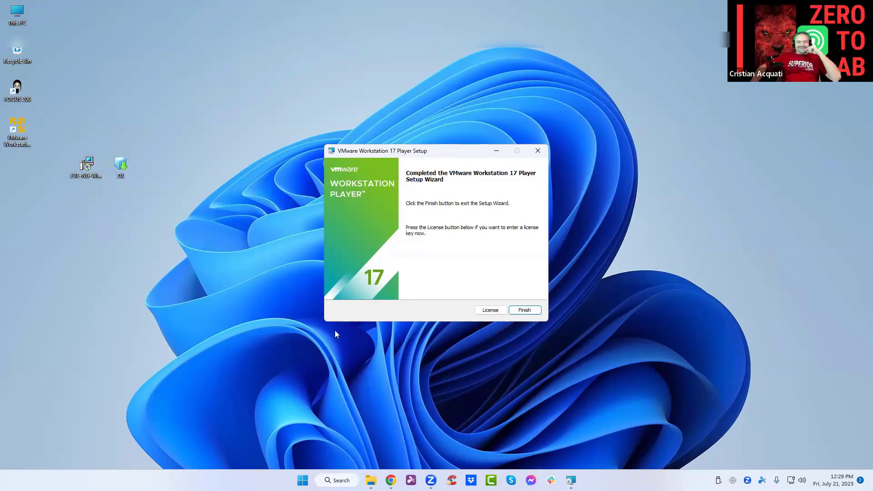
# Close the Player setup, then install the EVE-NG Win Client Pack with Wireshark 3.0.6 and UltraVNC 1.2.3.
pyautogui.click(524, 313)
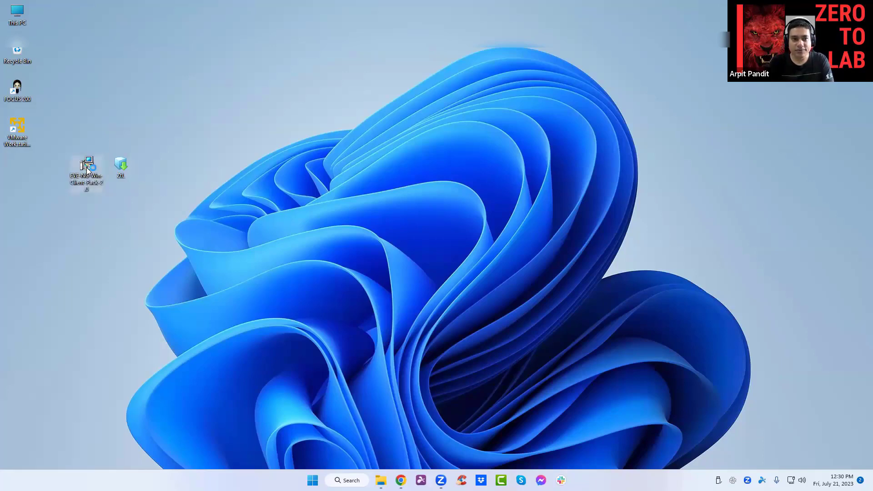
pyautogui.click(170, 248)
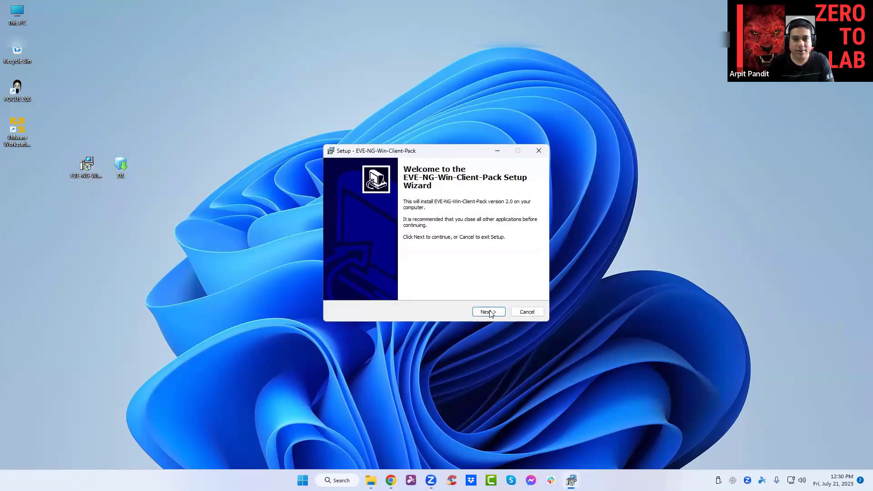
pyautogui.click(488, 312)
pyautogui.click(490, 313)
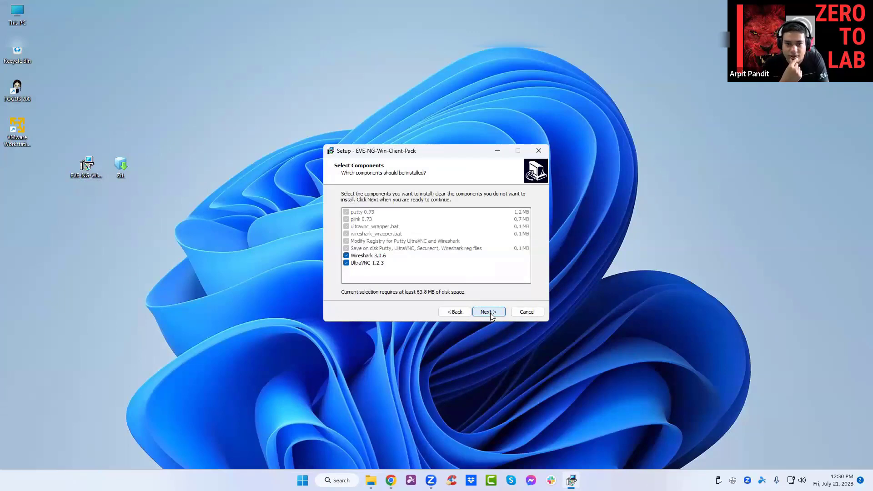
pyautogui.click(490, 313)
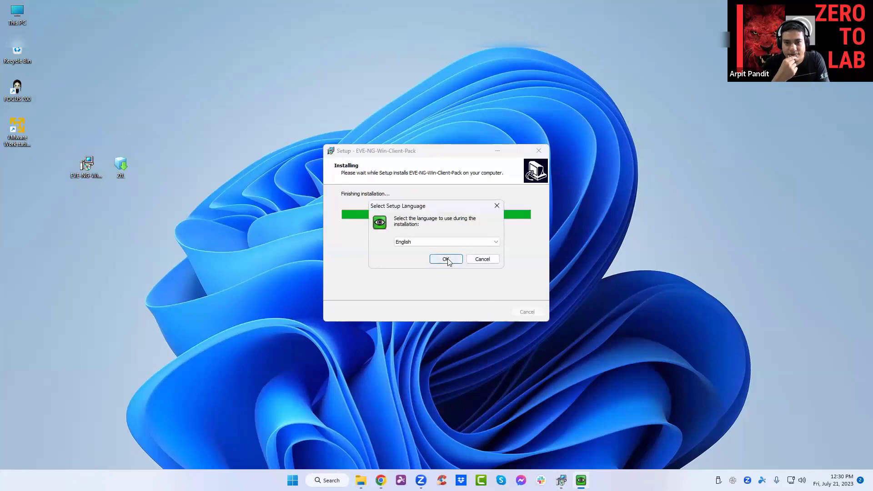
# Set UltraVNC setup to English, accept the licence, keep the default folder, and select only the Viewer.
pyautogui.click(447, 258)
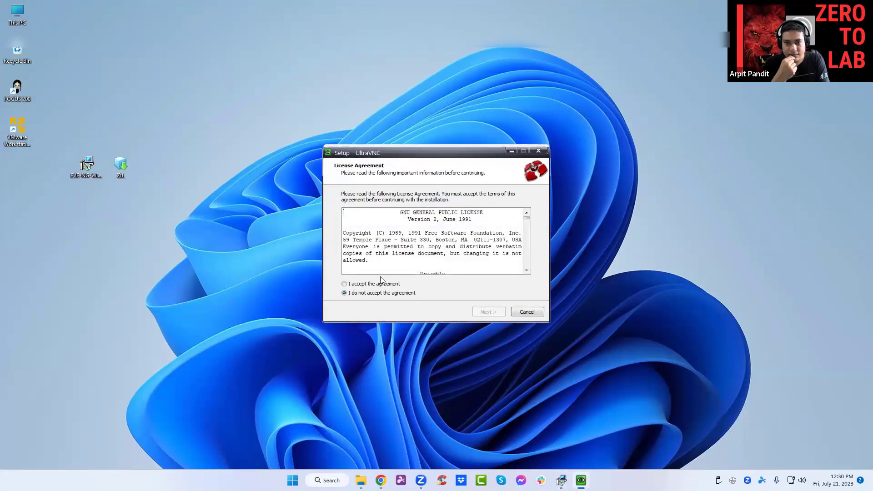
pyautogui.click(380, 283)
pyautogui.click(486, 311)
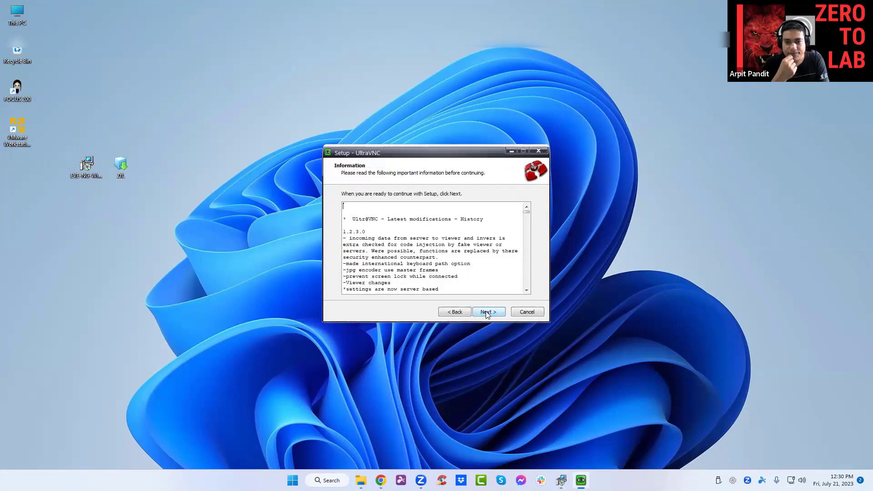
pyautogui.click(488, 312)
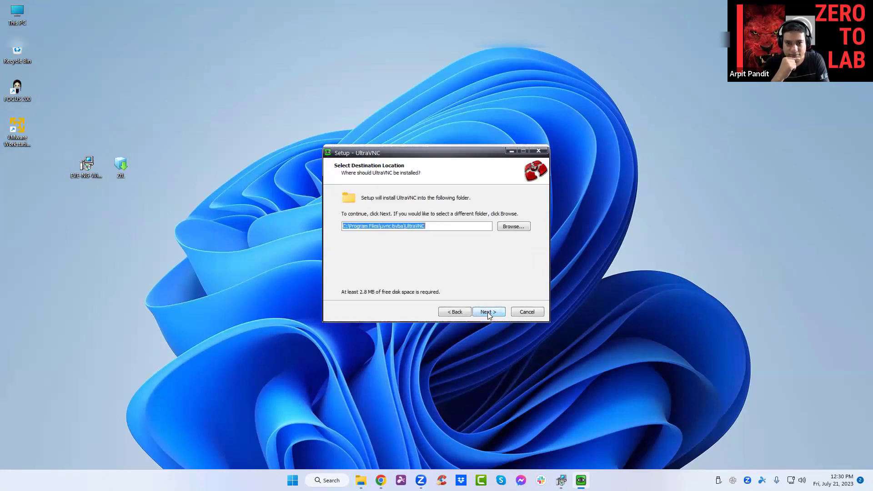
pyautogui.click(487, 312)
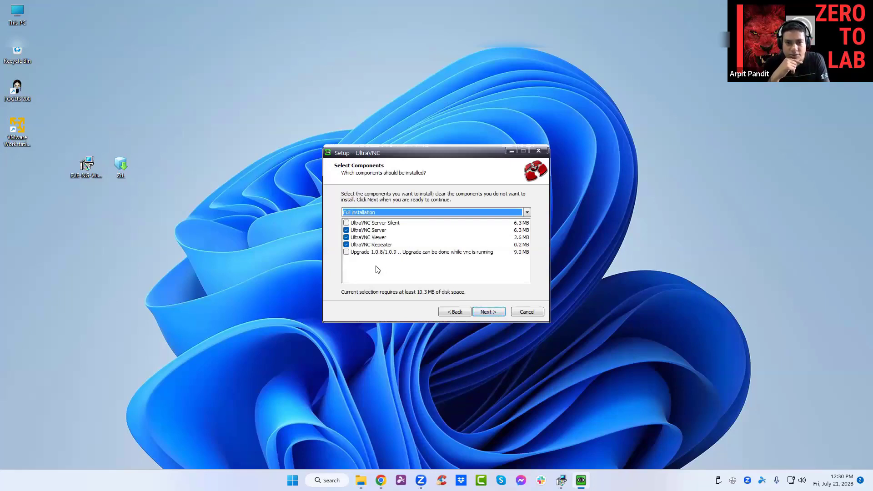
pyautogui.click(346, 230)
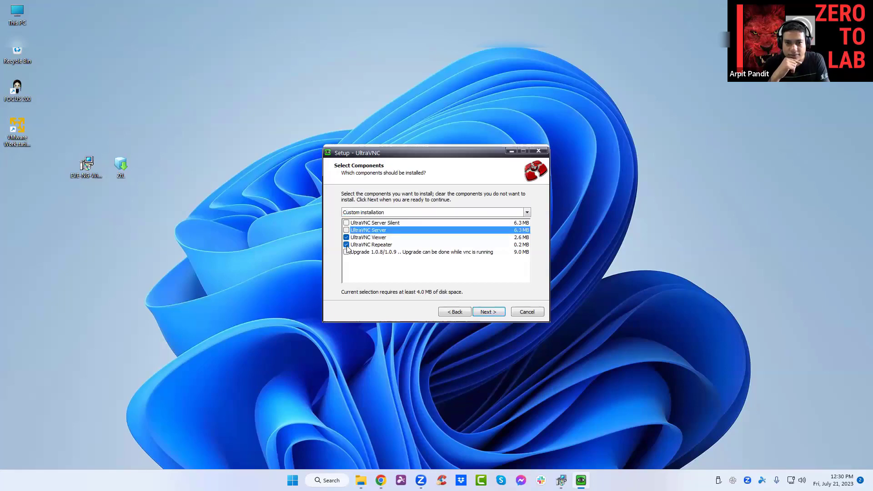
pyautogui.click(346, 244)
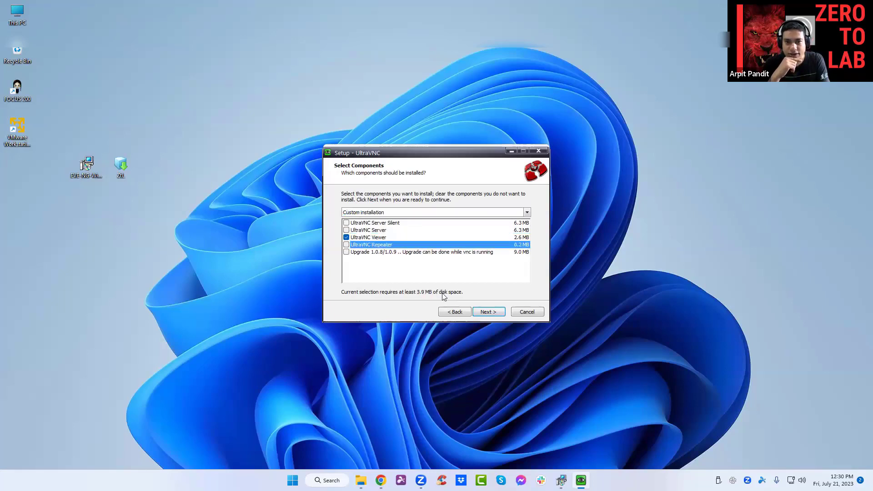
pyautogui.click(488, 312)
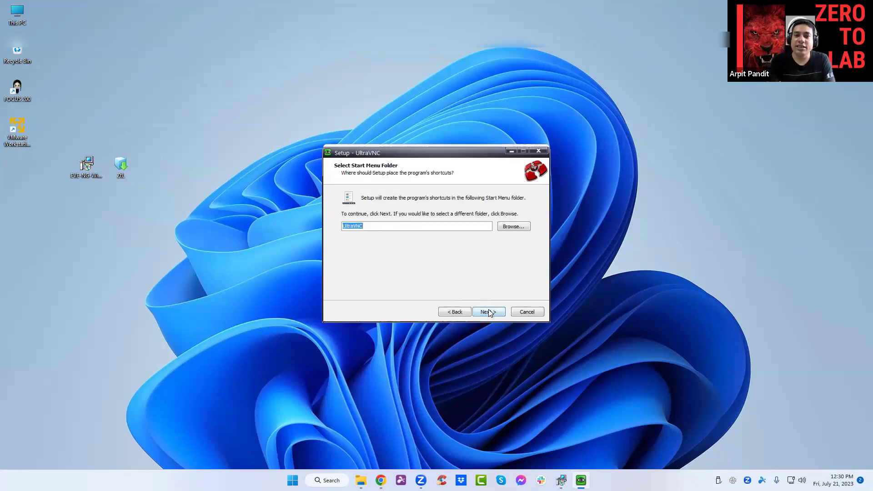
# Install the UltraVNC Viewer with the default Start Menu folder, declining to show the latest versions.
pyautogui.click(487, 311)
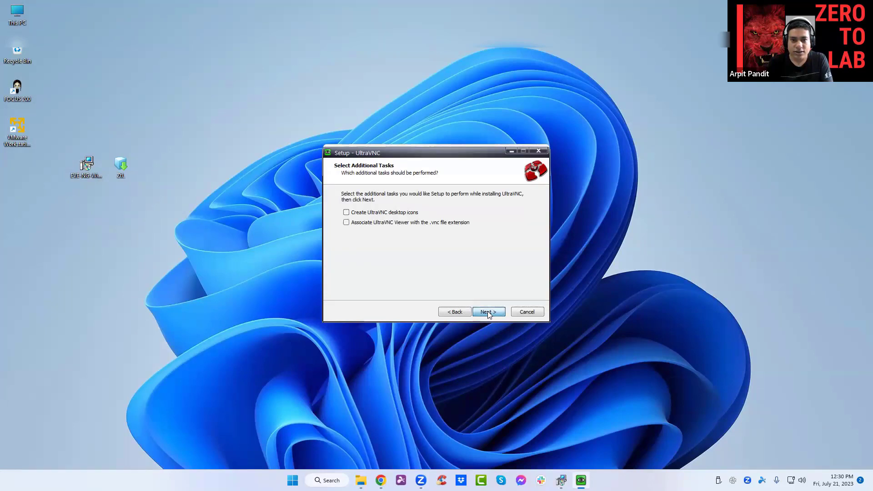
pyautogui.click(487, 312)
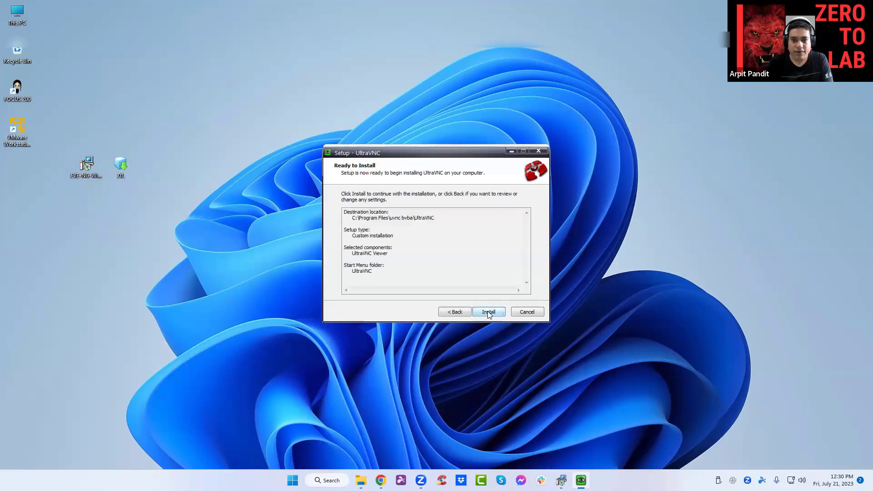
pyautogui.click(488, 313)
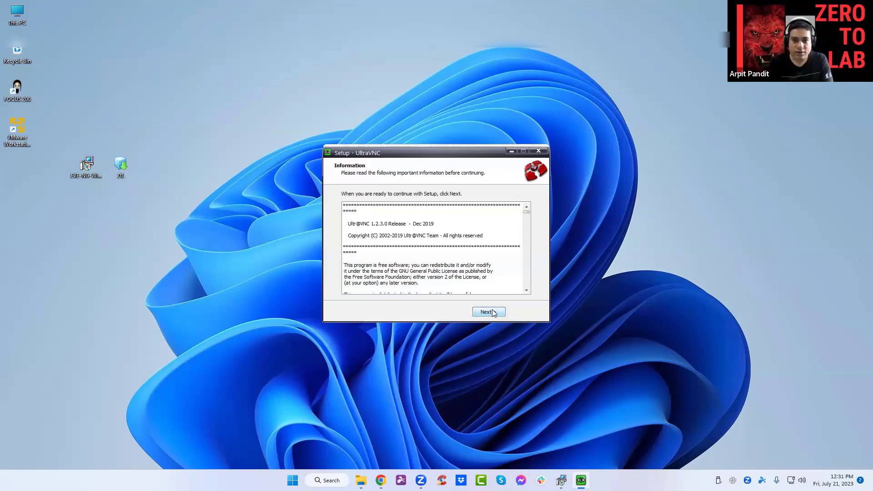
pyautogui.click(491, 312)
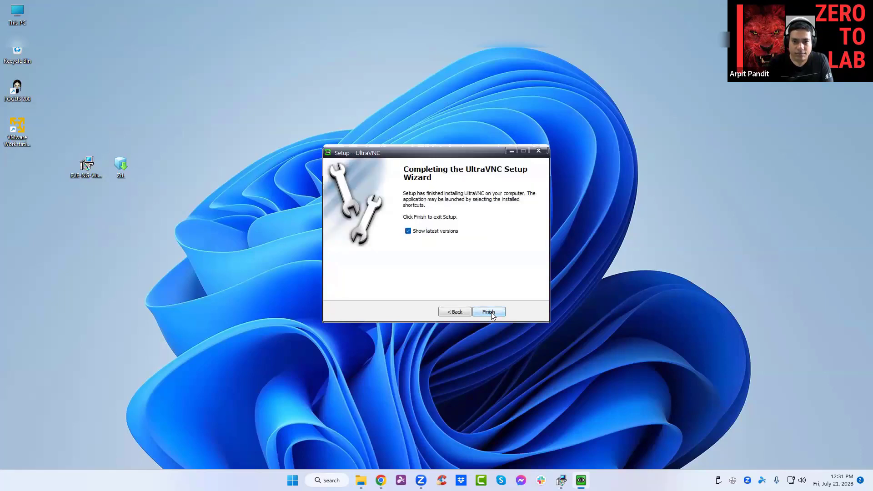
pyautogui.click(408, 231)
# Close UltraVNC, then install Wireshark 3.0.6 with default components, folder and Npcap, without USBPcap.
pyautogui.click(489, 312)
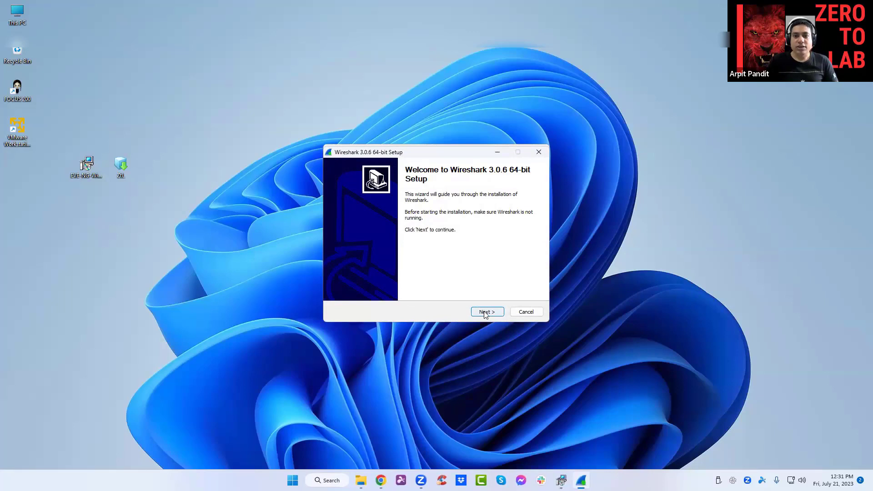
pyautogui.click(485, 314)
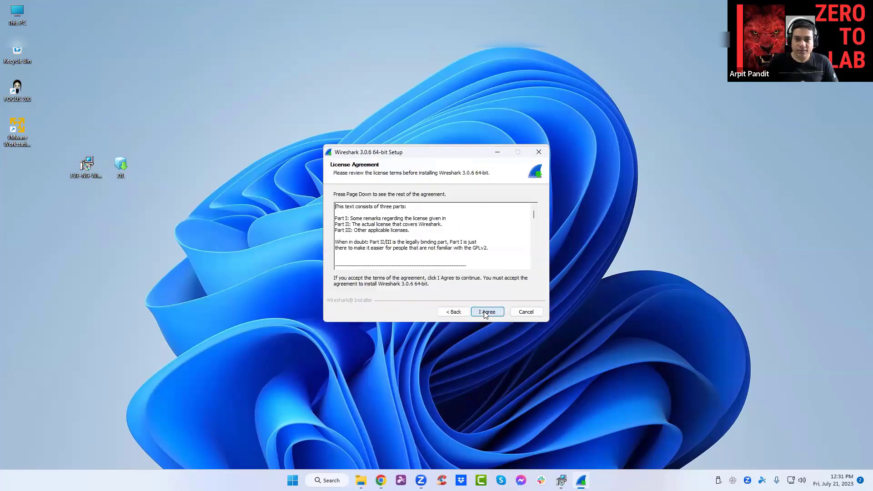
pyautogui.click(486, 313)
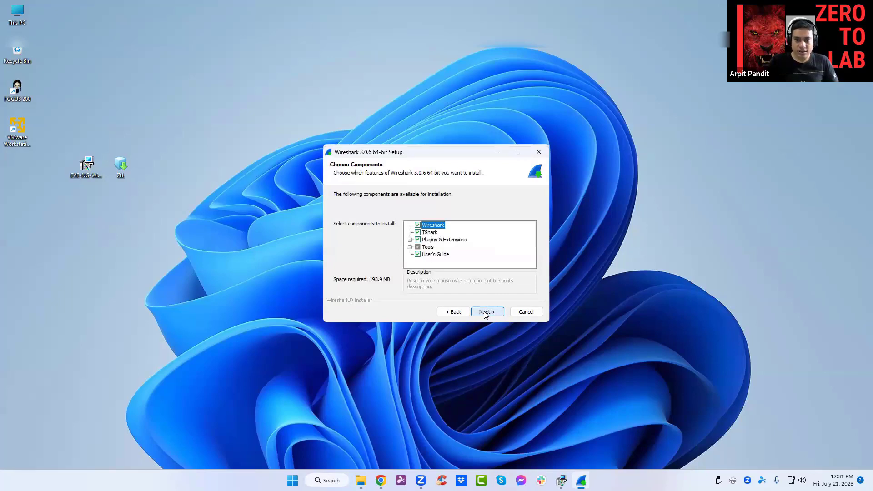
pyautogui.click(485, 314)
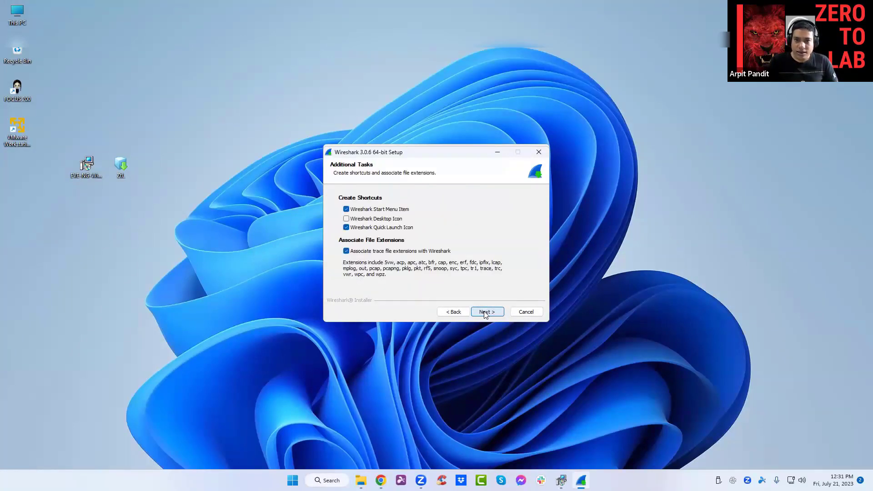
pyautogui.click(485, 313)
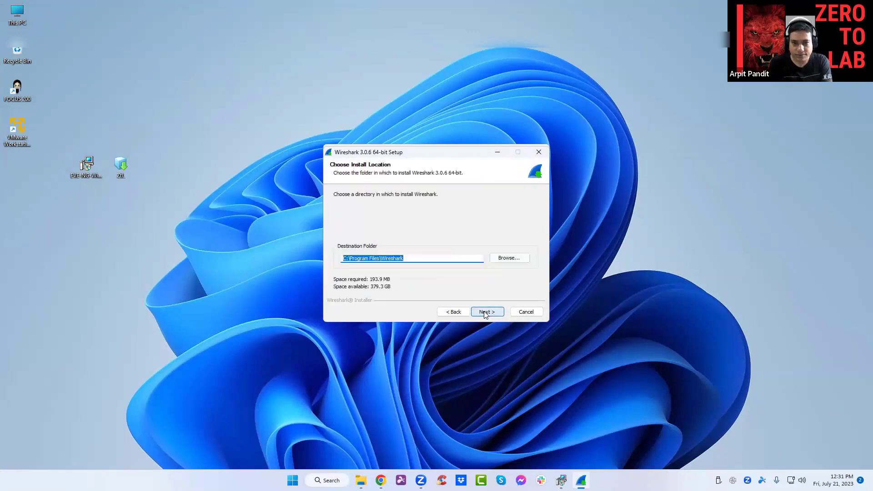
pyautogui.click(485, 312)
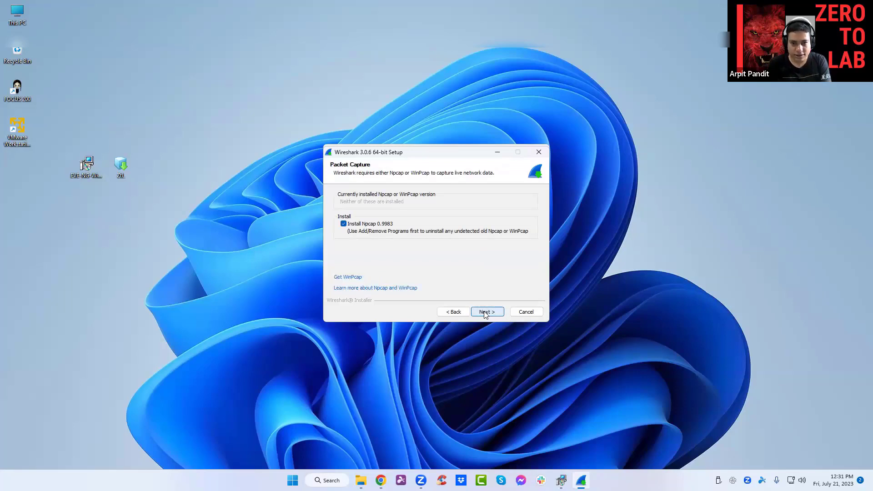
pyautogui.click(485, 312)
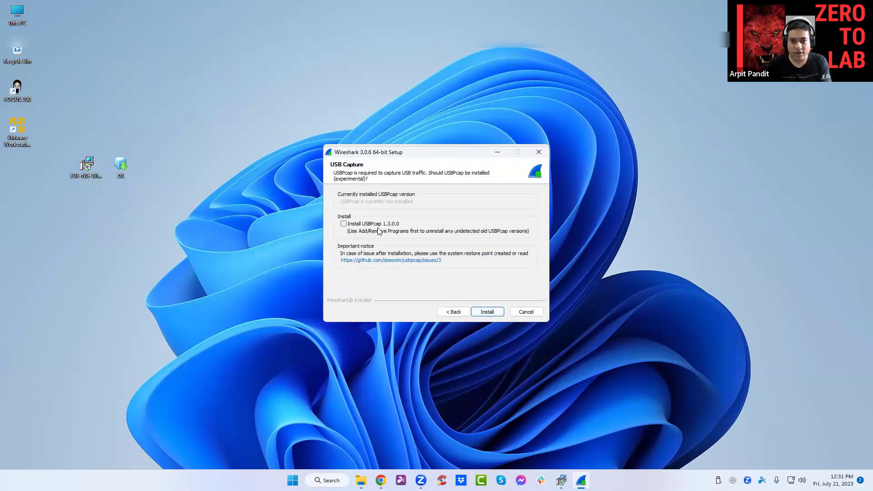
pyautogui.click(483, 314)
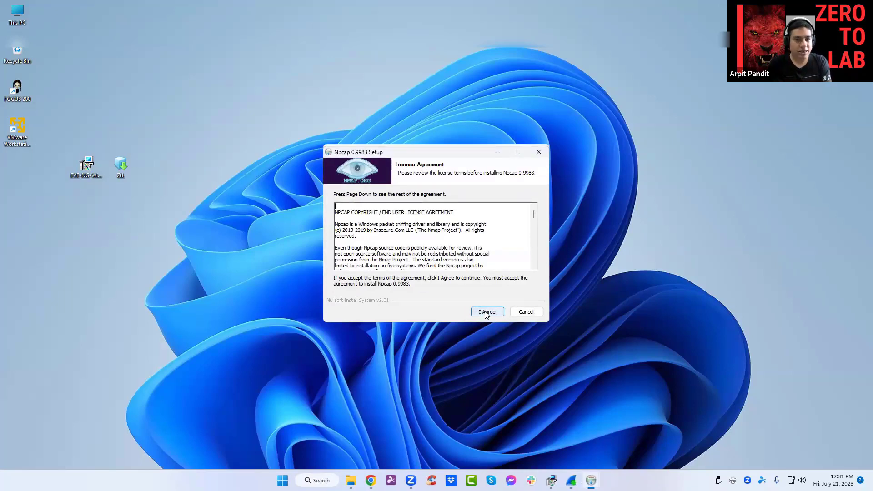
# Install Npcap 0.9983 with the default options and close its installer.
pyautogui.click(487, 314)
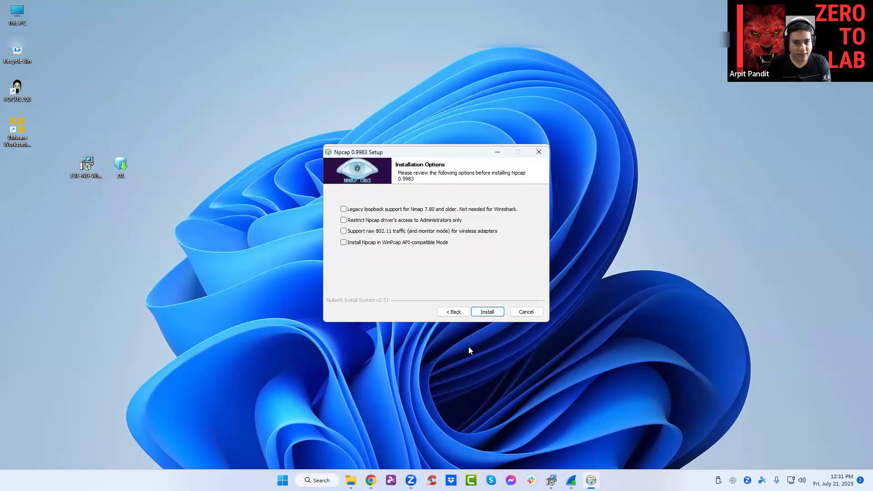
pyautogui.click(494, 313)
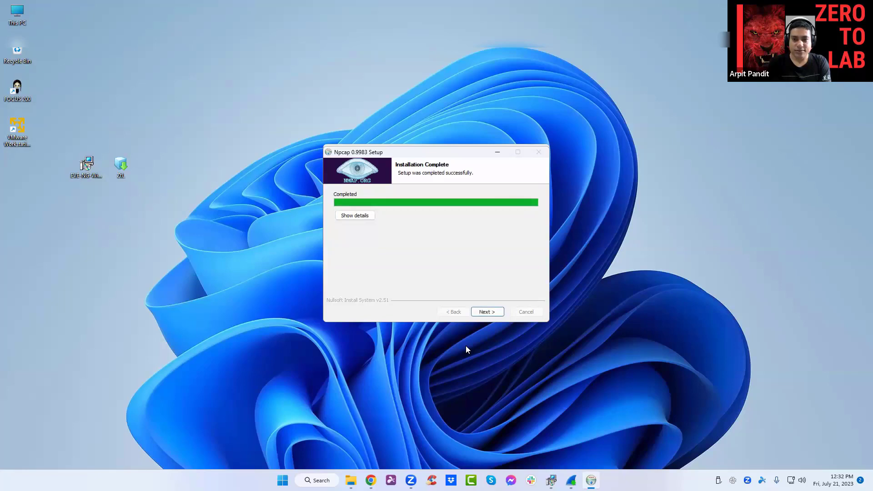
pyautogui.click(487, 311)
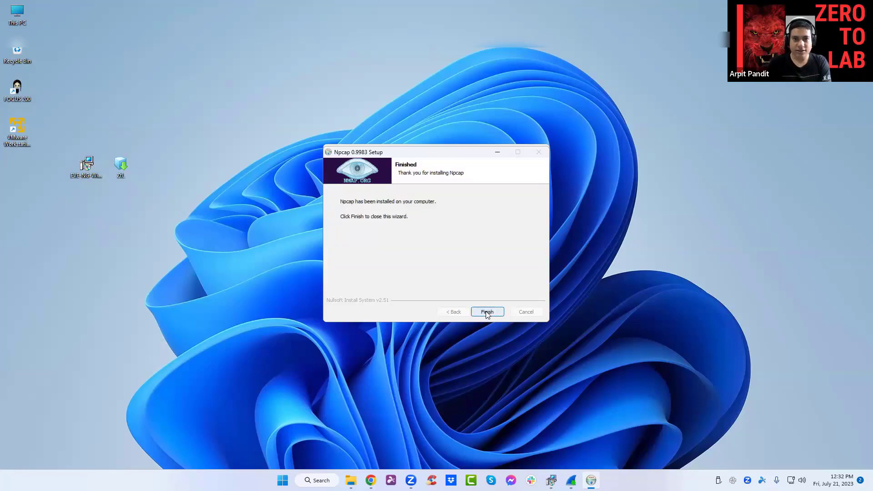
pyautogui.click(487, 312)
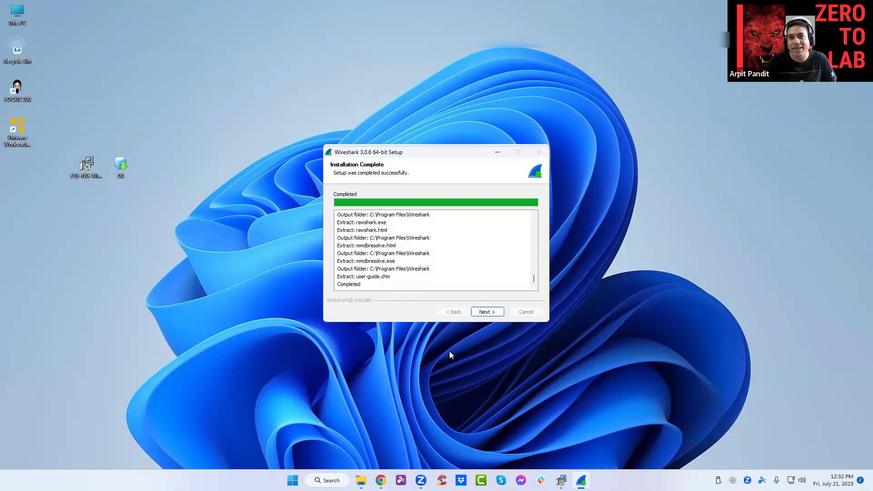
# Finish and close the Wireshark and EVE-NG client pack installers.
pyautogui.click(489, 312)
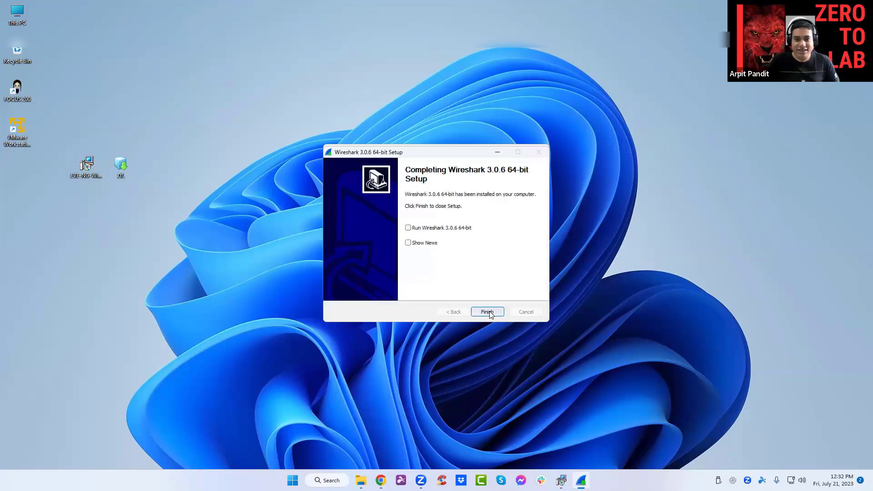
pyautogui.click(488, 312)
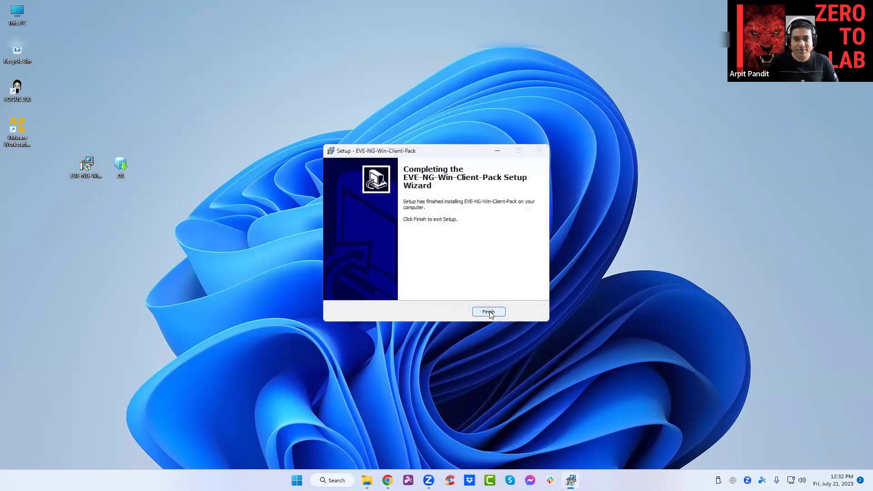
pyautogui.click(488, 313)
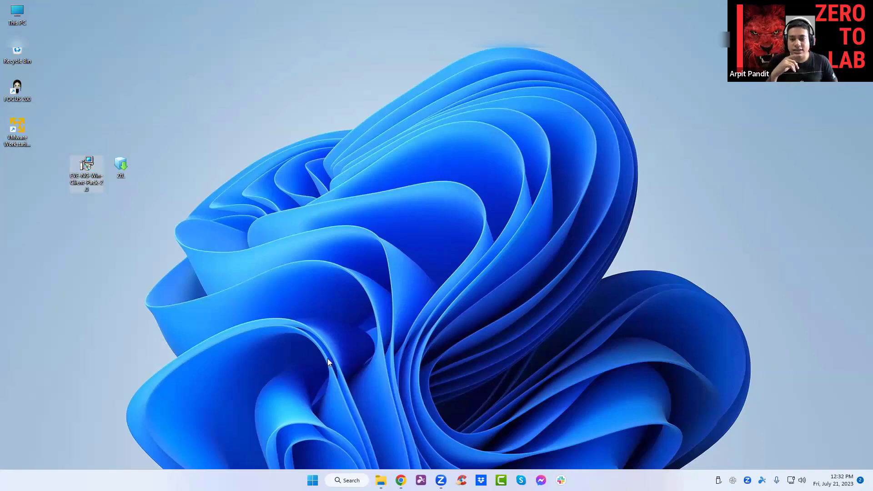
# Browse to C:\Program Files\EVE-NG in File Explorer.
pyautogui.press('super+e')
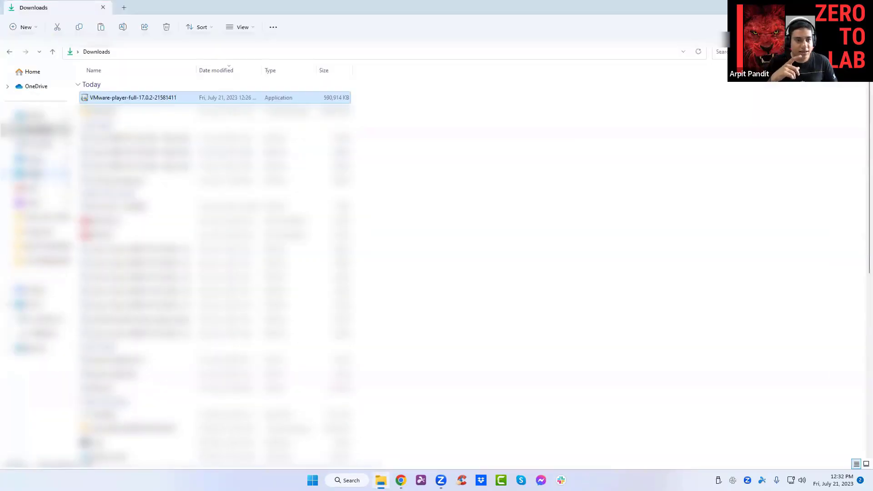
pyautogui.click(31, 290)
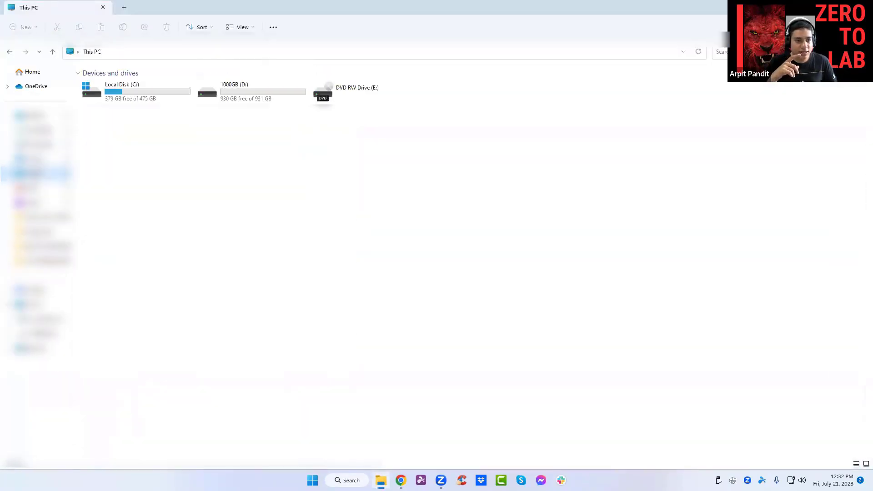
pyautogui.doubleClick(123, 90)
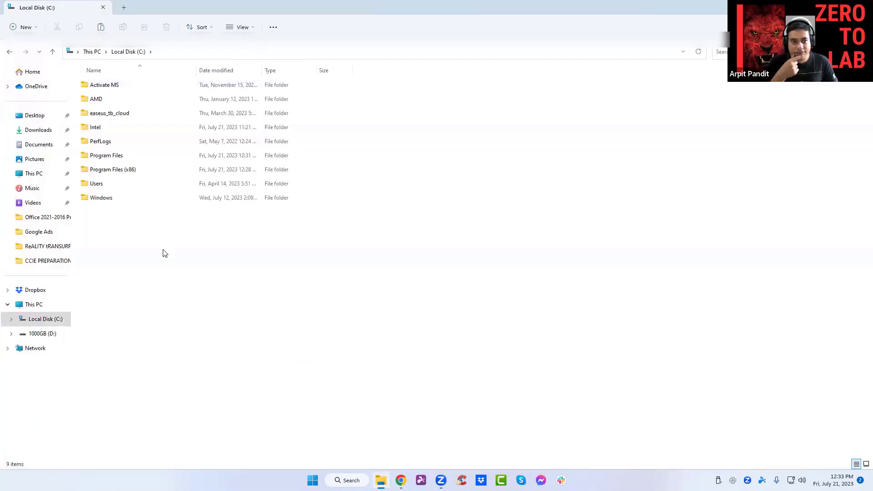
pyautogui.doubleClick(114, 157)
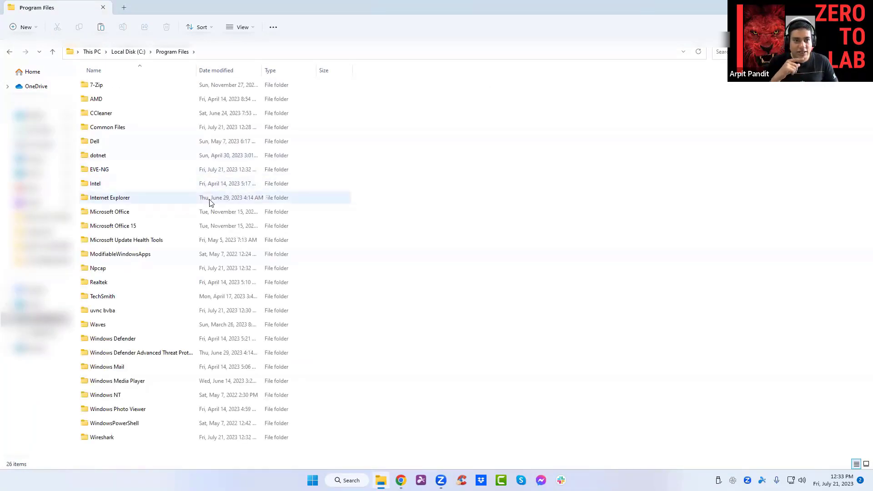
pyautogui.doubleClick(108, 170)
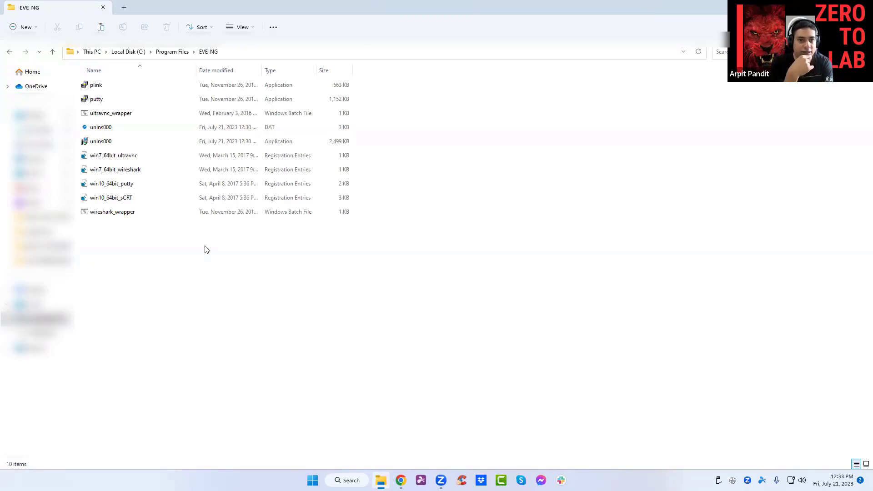
# Import win10_64bit_putty.reg into the registry, confirm the success message, and close Explorer.
pyautogui.click(117, 187)
pyautogui.doubleClick(117, 187)
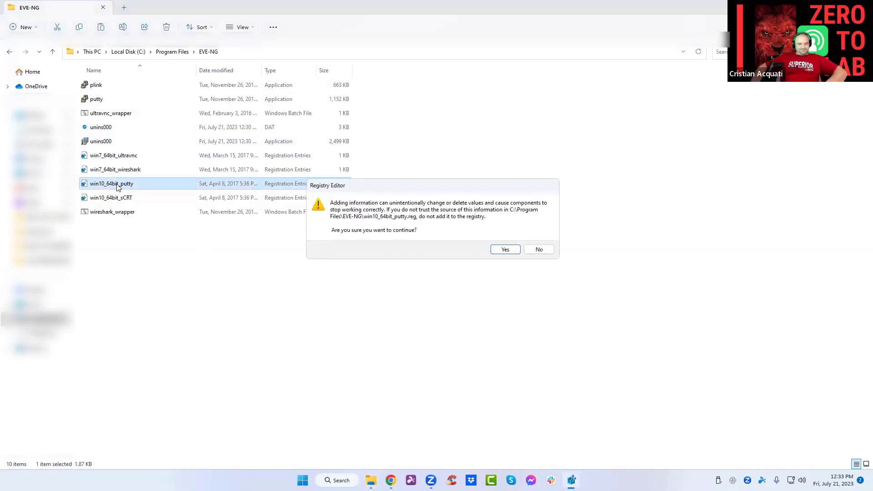
pyautogui.click(512, 250)
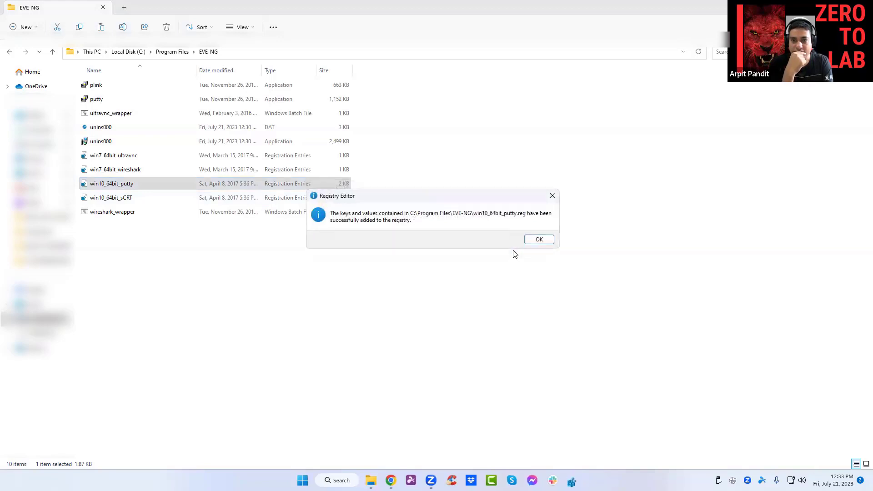
pyautogui.click(541, 242)
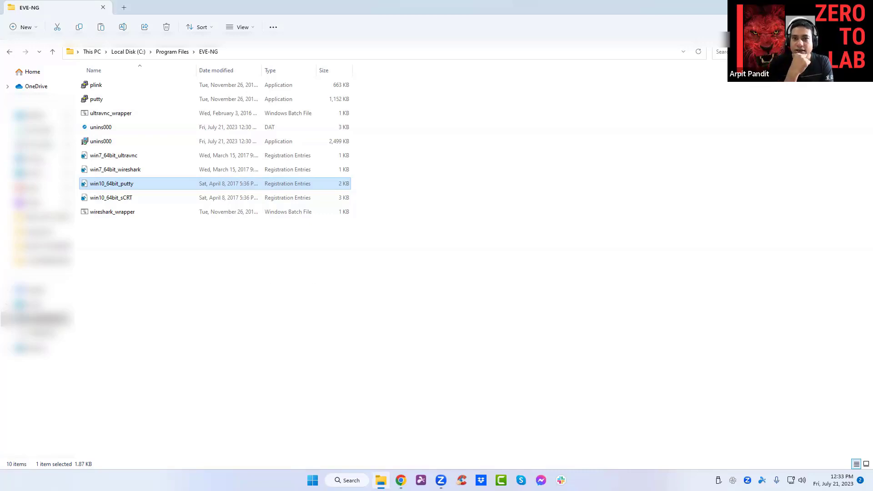
pyautogui.press('super+d')
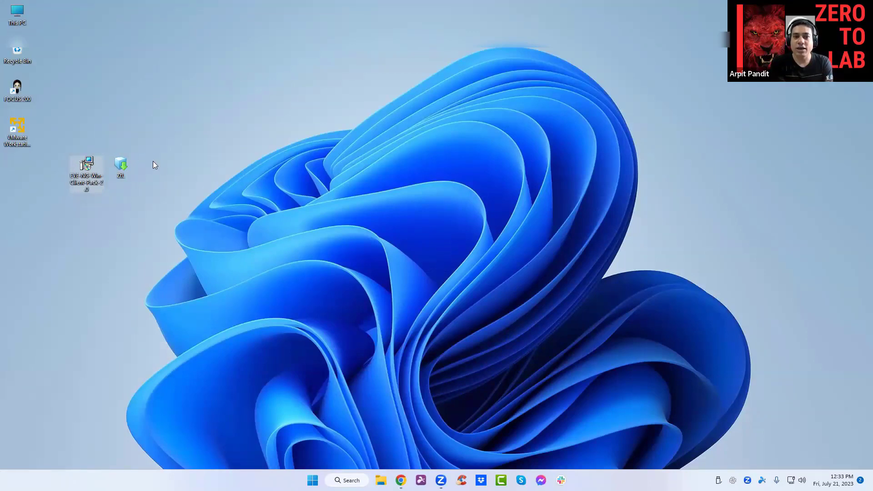
# Select the OVA file on the desktop and start Player 17 for free non-commercial use.
pyautogui.click(124, 167)
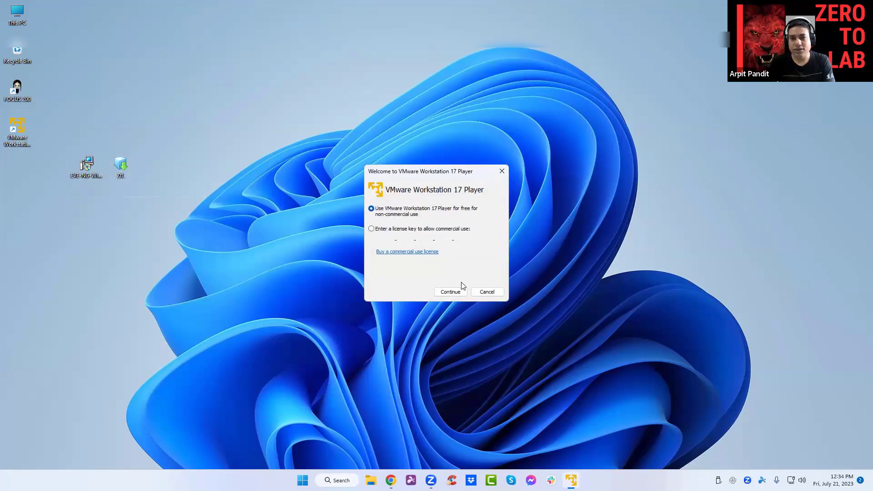
pyautogui.click(450, 292)
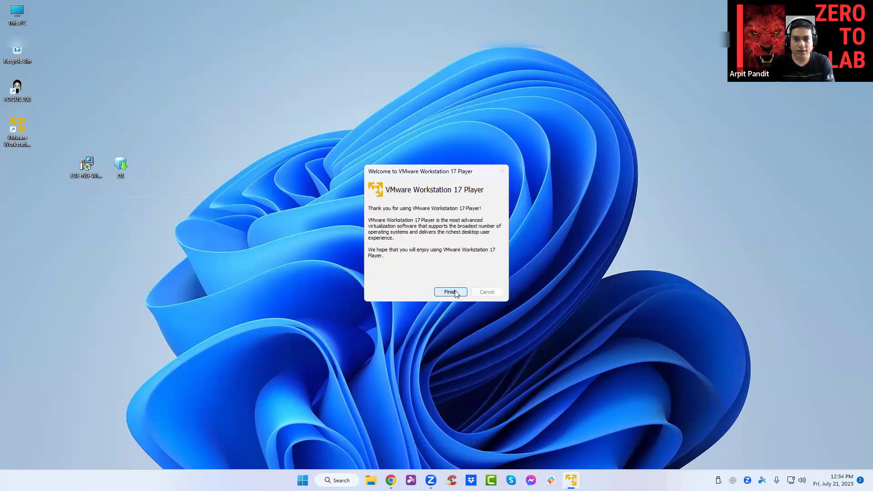
pyautogui.click(450, 292)
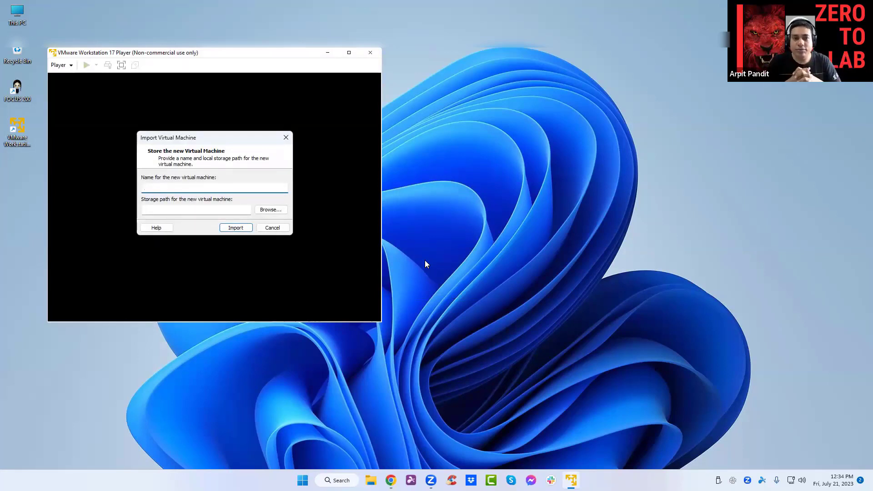
# Import the EVE-NG VM as 'zero to lab' and dismiss the side channel mitigations hint.
pyautogui.write('zero to lab')
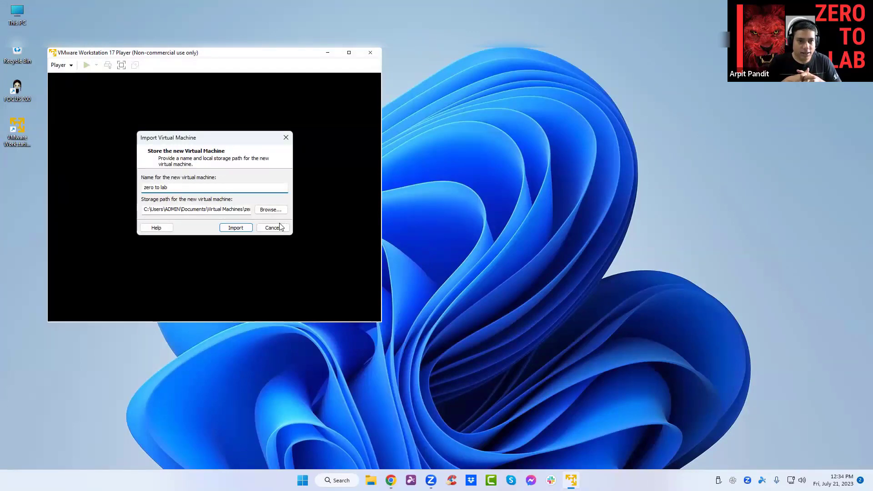
pyautogui.click(236, 227)
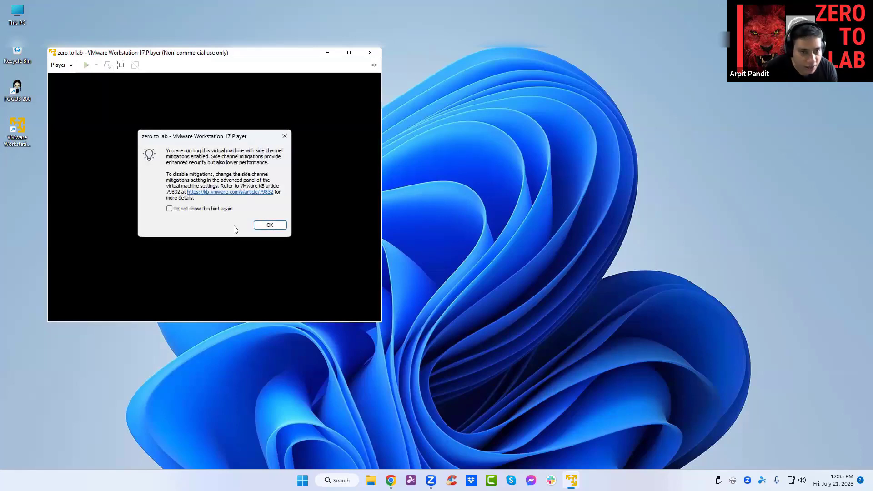
pyautogui.click(270, 225)
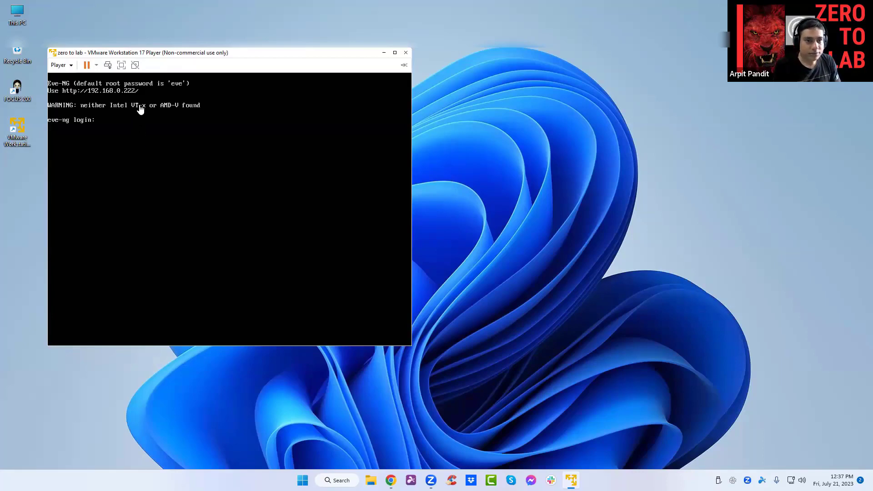
# Load the EVE-NG web interface at 192.168.0.222 in Chrome.
pyautogui.click(391, 480)
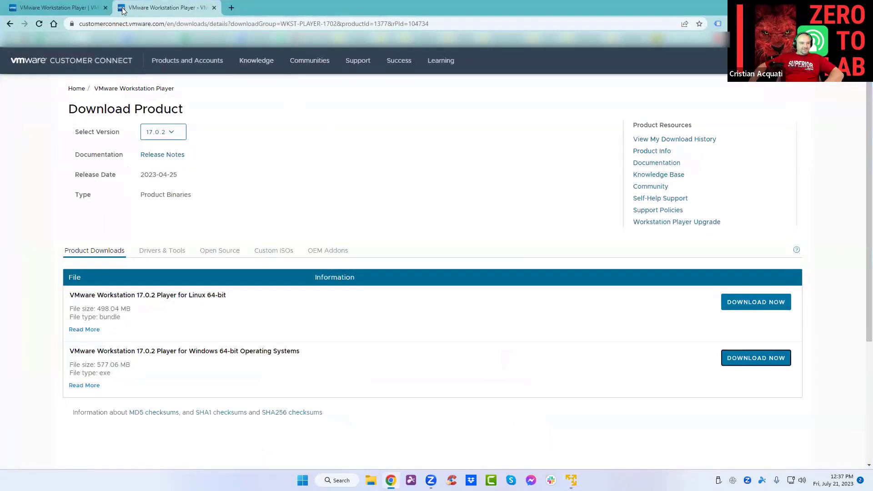
pyautogui.click(114, 23)
pyautogui.write('192')
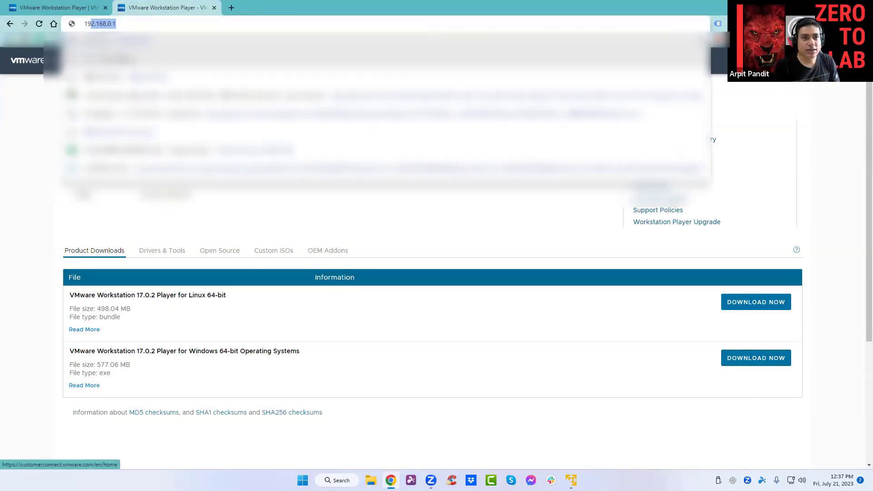
pyautogui.write('.168.')
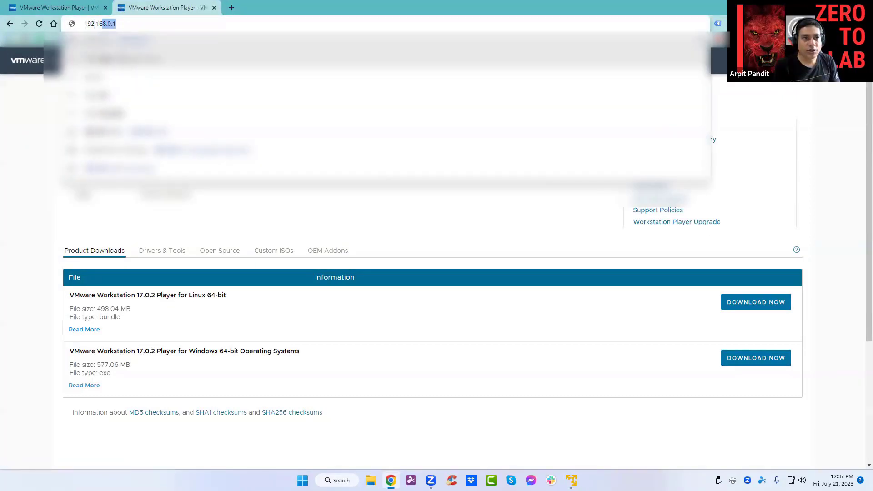
pyautogui.write('0.')
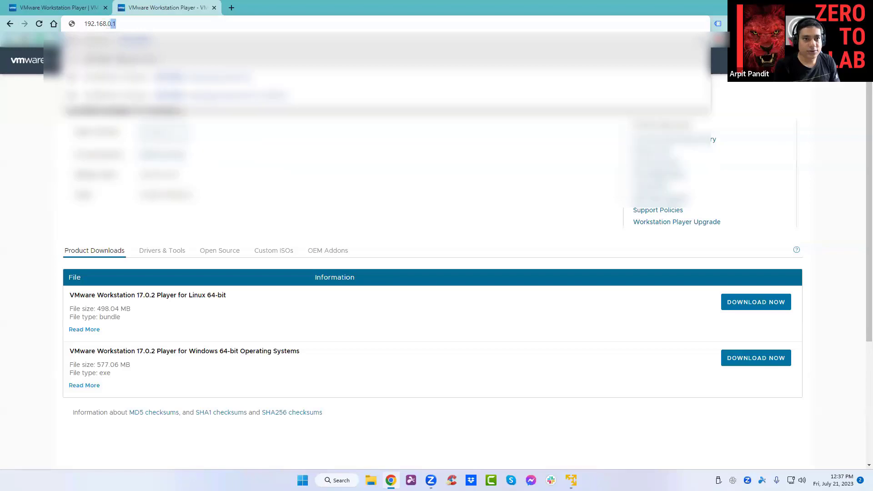
pyautogui.write('222')
pyautogui.press('Return')
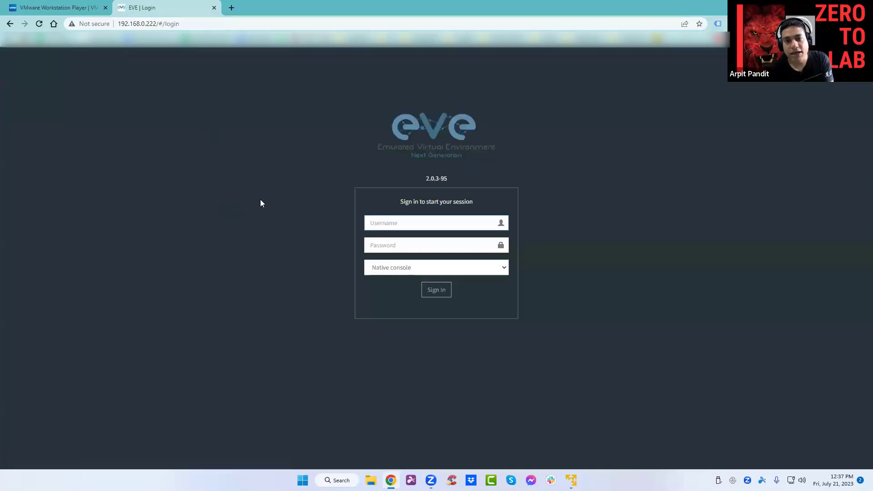
# Sign in to EVE-NG with the administrator username and password.
pyautogui.click(419, 225)
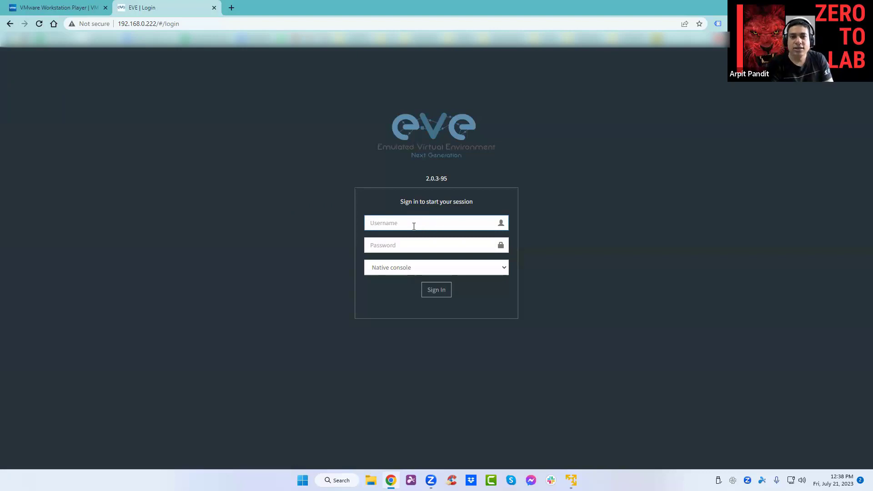
pyautogui.write('adm')
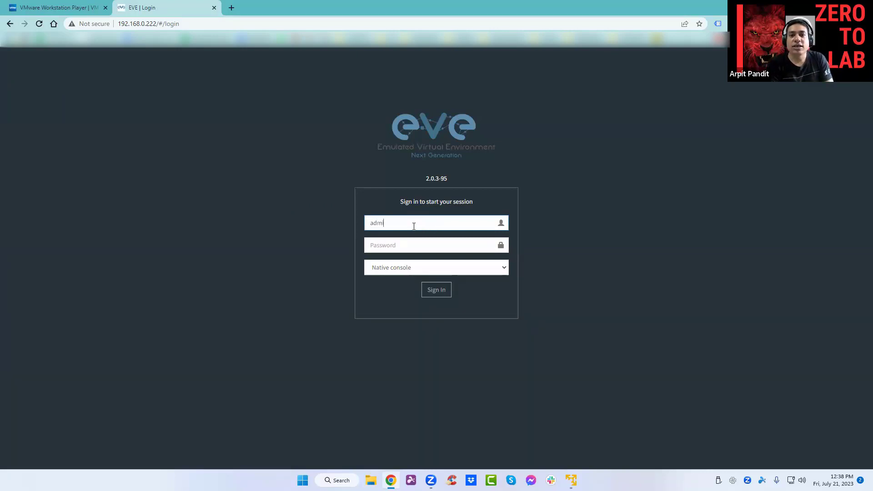
pyautogui.write('in')
pyautogui.press('Tab')
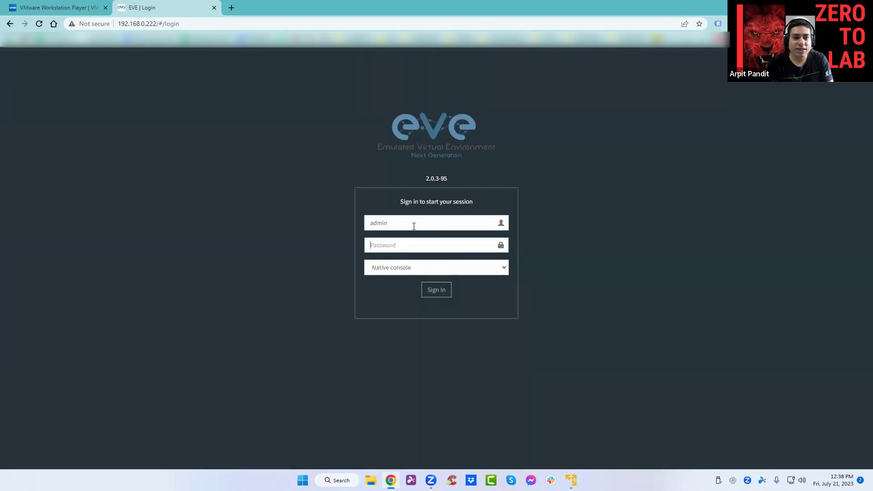
pyautogui.write('eve')
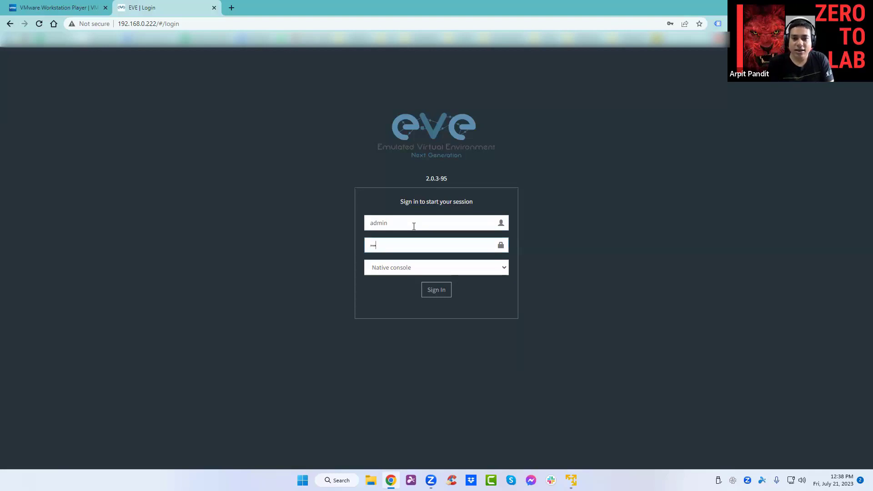
pyautogui.click(448, 294)
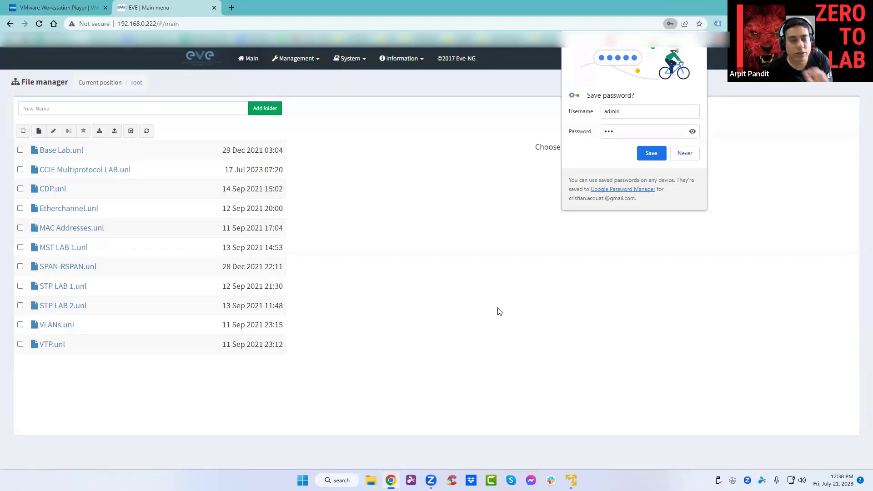
# Decline Chrome's password-save offer and preview Base Lab.unl in the file manager.
pyautogui.click(663, 153)
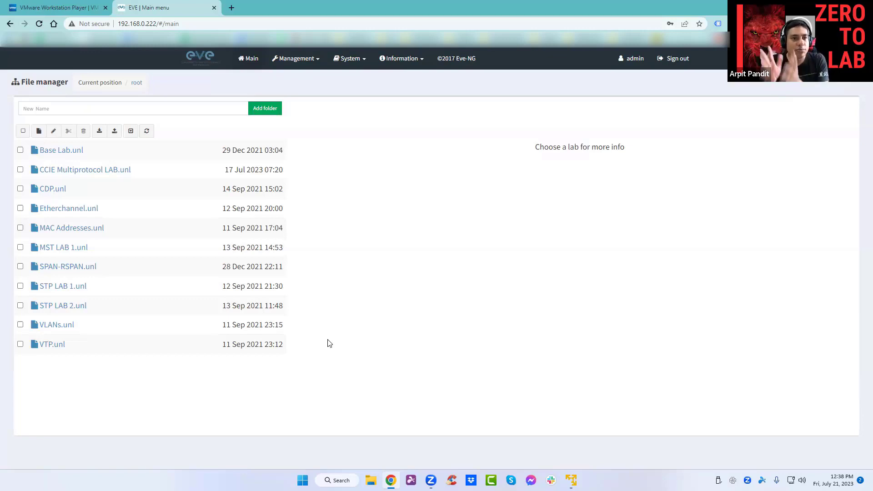
pyautogui.click(63, 151)
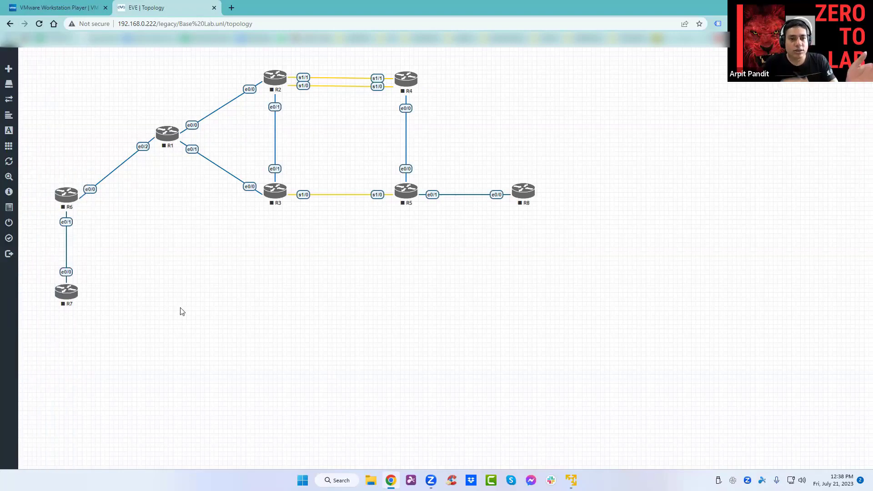
# Start all nodes, routers R1 through R8, from the sidebar's More actions menu.
pyautogui.moveTo(1, 284)
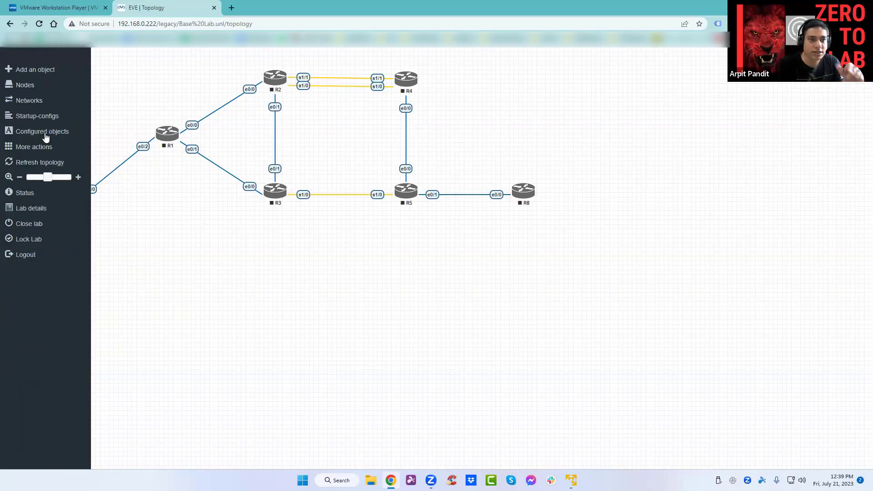
pyautogui.click(33, 146)
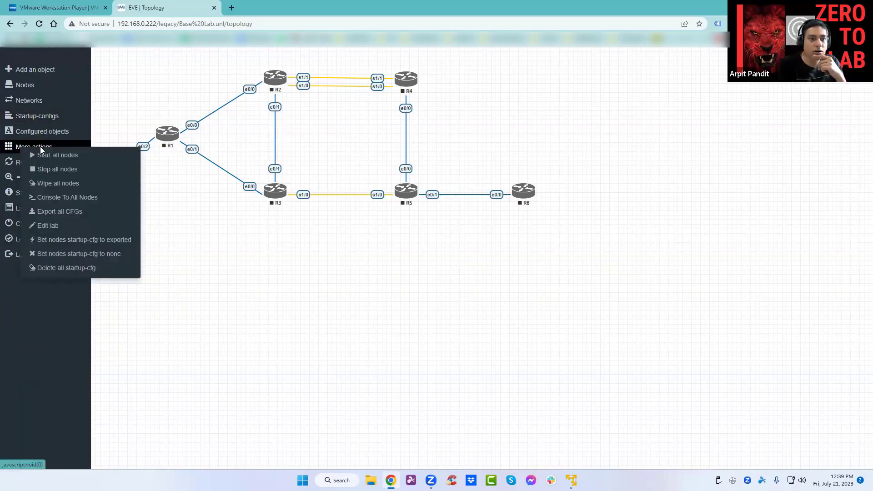
pyautogui.click(50, 155)
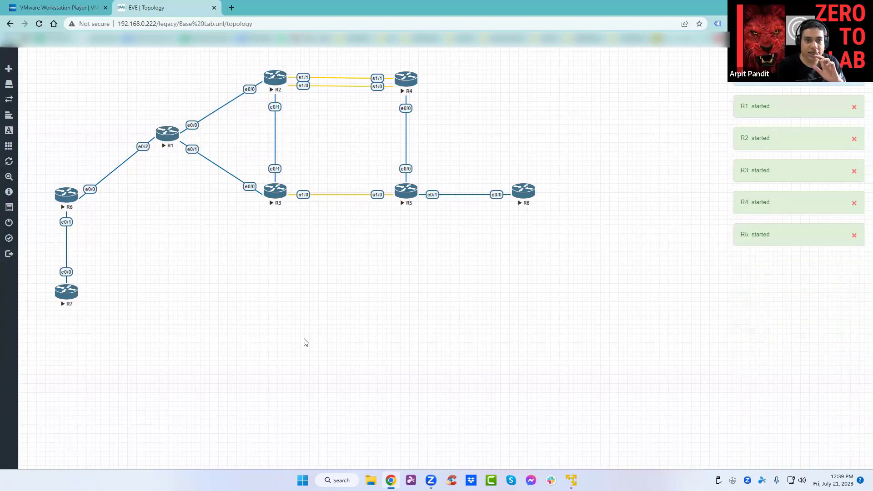
# Open a telnet console to router R1 in PuTTY and wake its prompt.
pyautogui.click(172, 132)
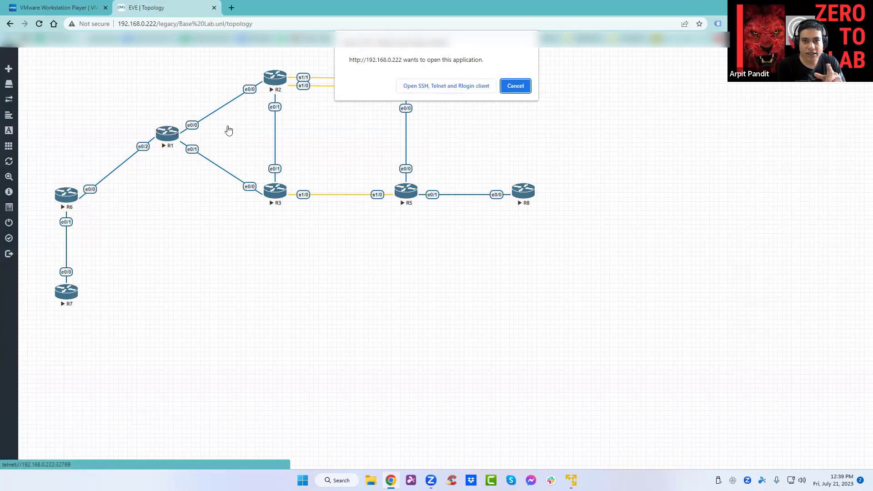
pyautogui.click(445, 87)
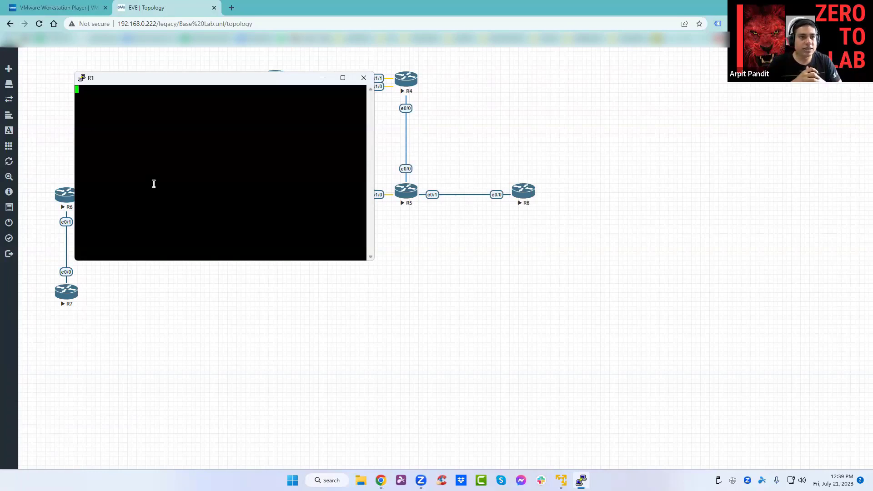
pyautogui.press('Return')
pyautogui.press('Return')
pyautogui.press('Return')
pyautogui.press('Return')
pyautogui.press('Return')
pyautogui.press('Return')
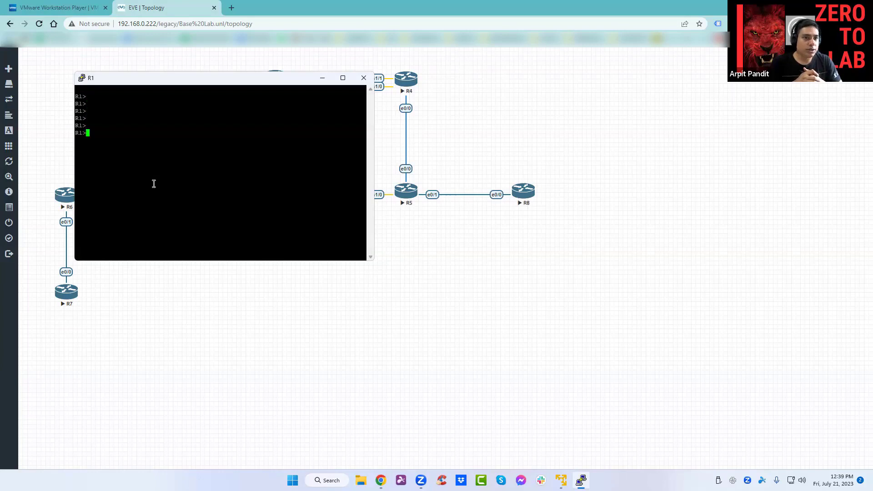
# Enter privileged mode on R1 with 'en' and run 'show ip int br'.
pyautogui.write('en')
pyautogui.press('Return')
pyautogui.press('Return')
pyautogui.press('Return')
pyautogui.press('Return')
pyautogui.press('Return')
pyautogui.write('sho')
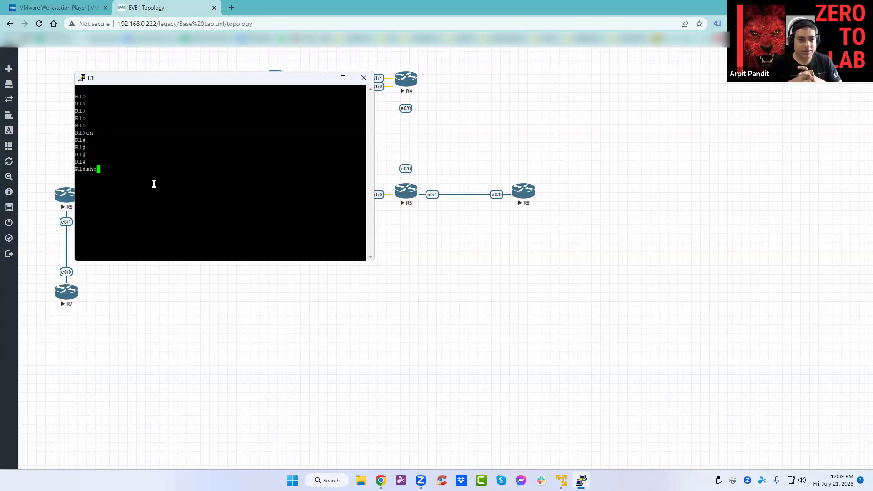
pyautogui.write('w ip int br')
pyautogui.press('Return')
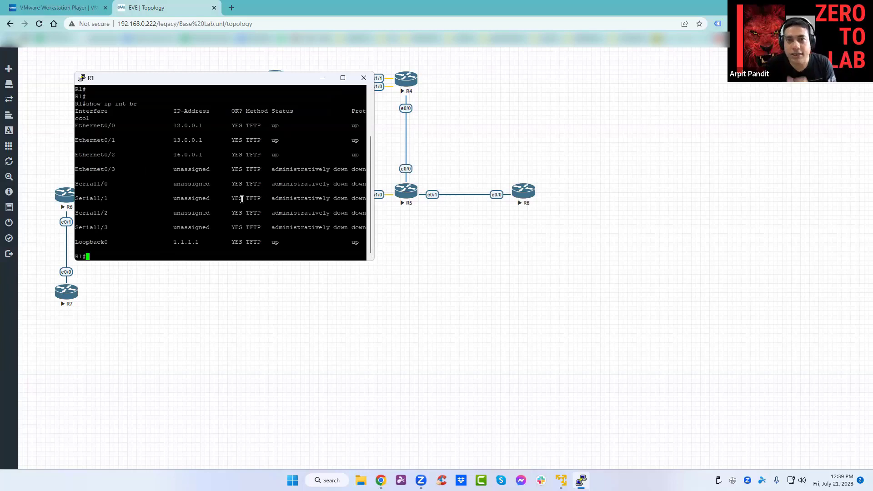
pyautogui.press('Return')
pyautogui.press('Return')
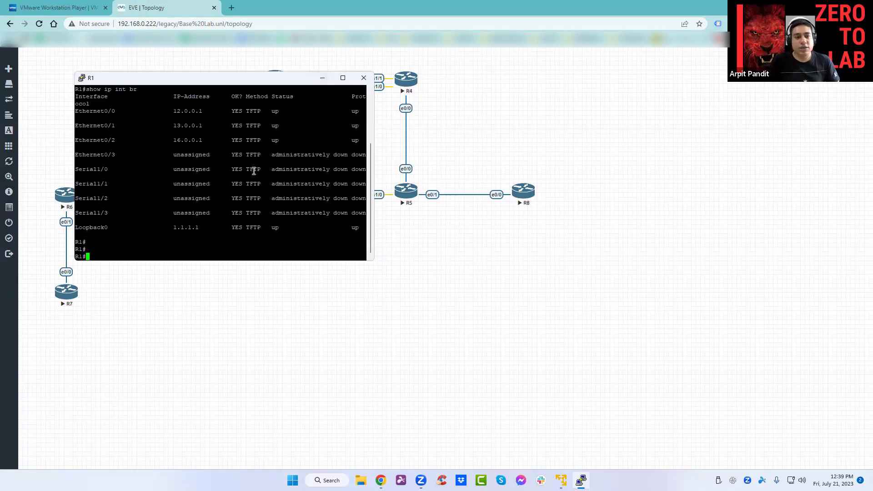
# Ping 12.0.0.2 from R1's console.
pyautogui.write('pin')
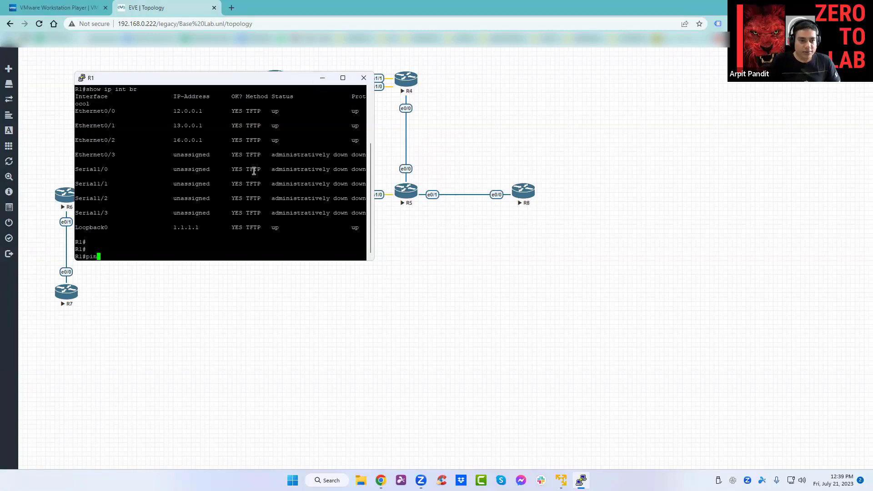
pyautogui.write('g 12.0')
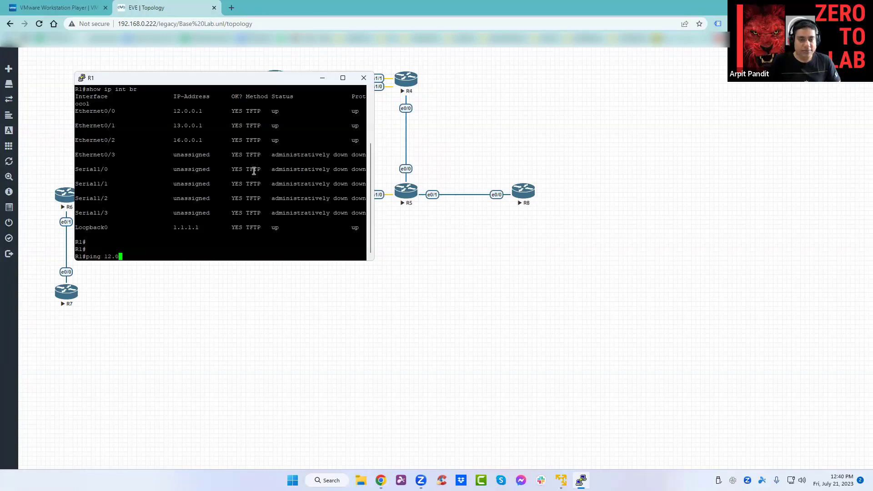
pyautogui.write('.0.2')
pyautogui.press('Return')
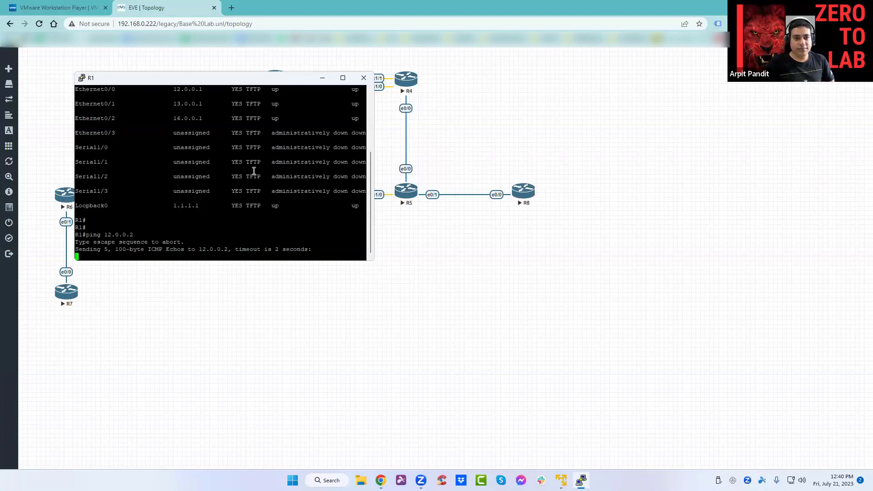